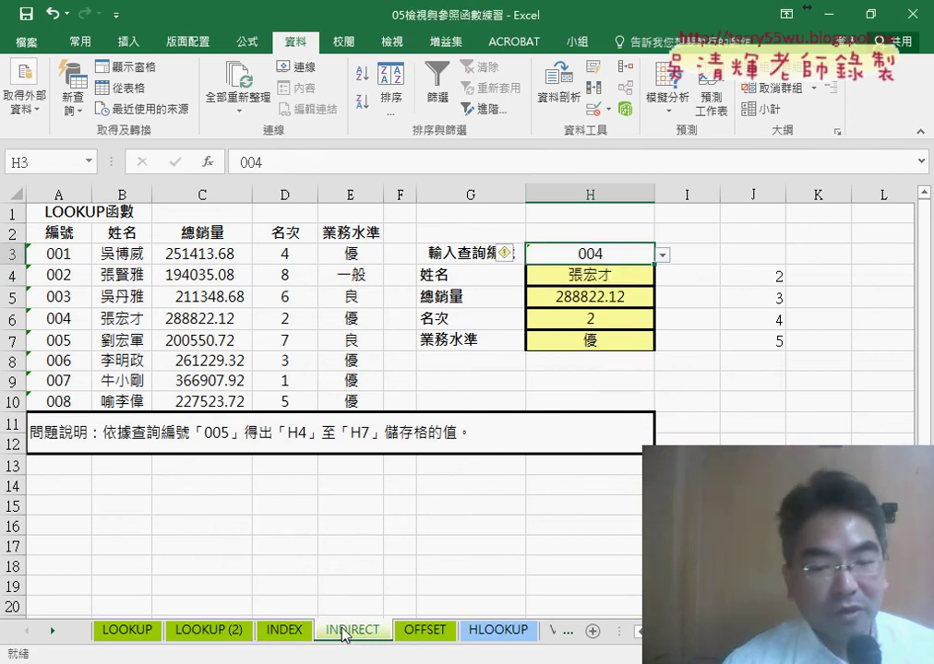
Clear the old lookup results from H4:H7 and start Insert Function for H4.
left_click_drag(607, 276, 609, 332)
key("Delete")
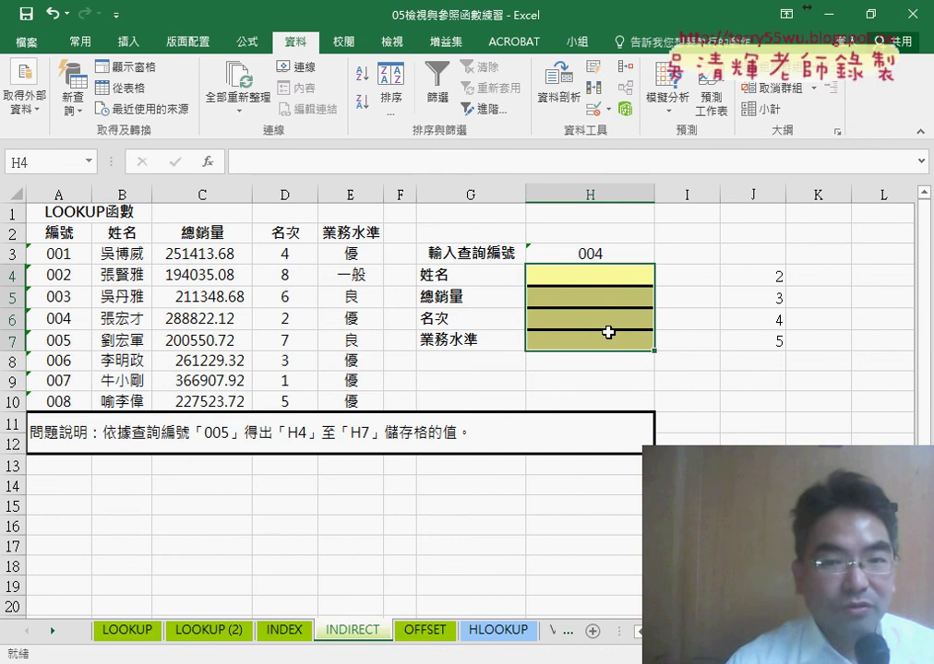
left_click(209, 164)
Choose INDIRECT from the Lookup & Reference list for H4, checking its help first.
left_click_drag(335, 297, 263, 146)
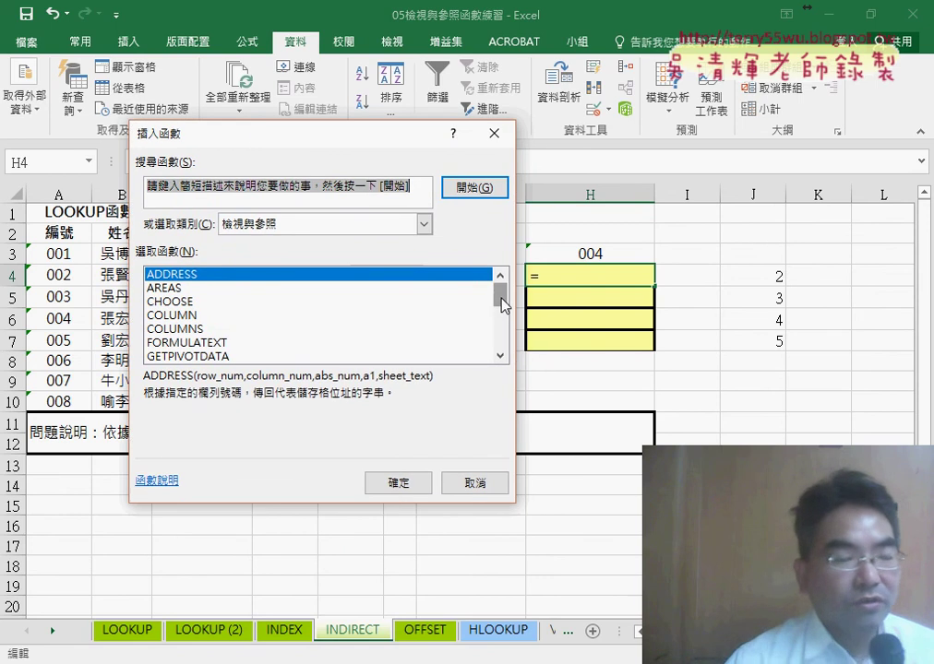
scroll(475, 328, "down", 2)
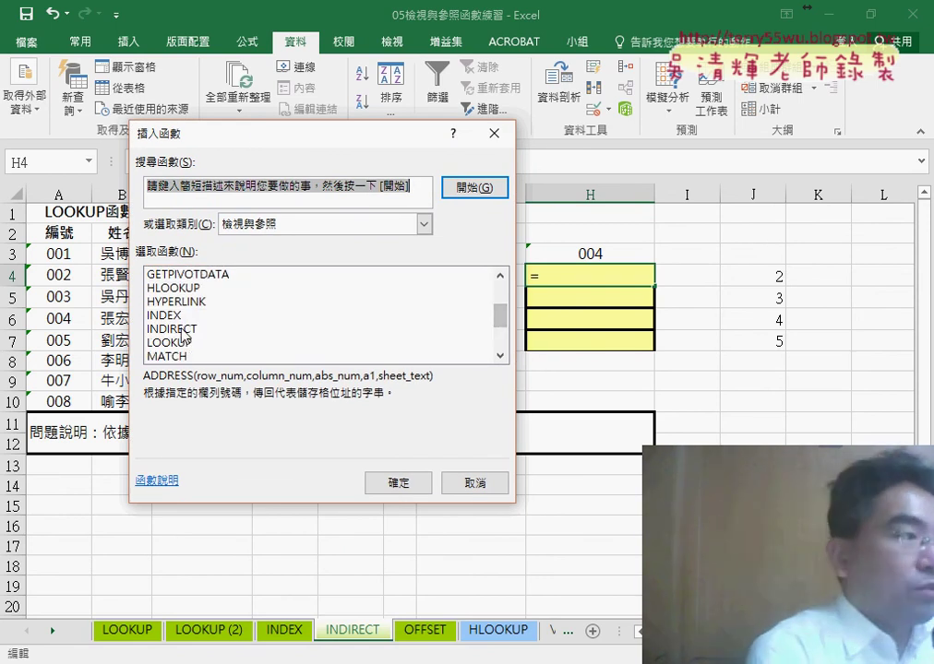
left_click(177, 330)
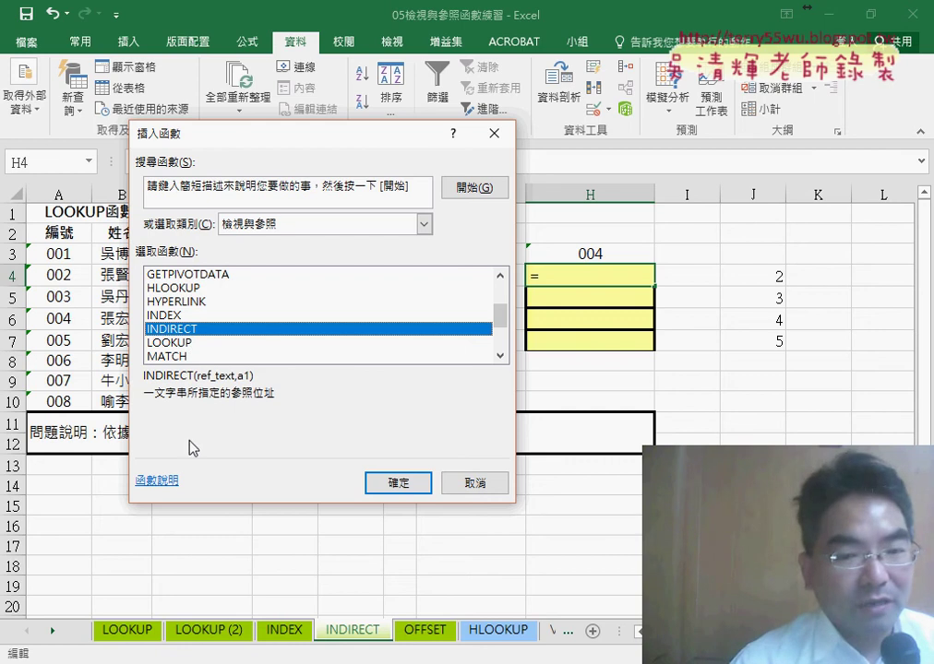
left_click(159, 482)
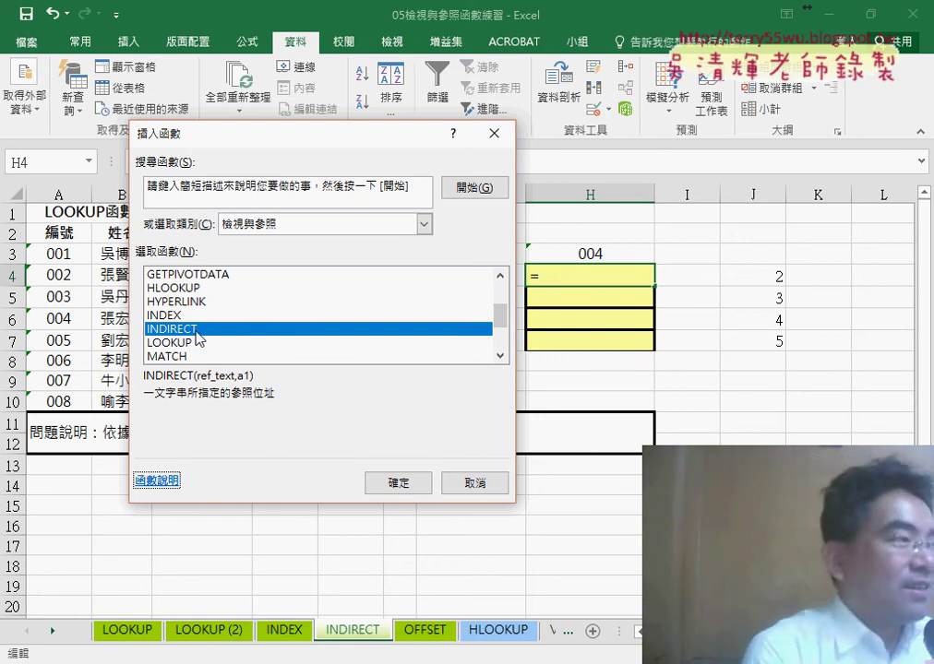
left_click(291, 329)
left_click(397, 484)
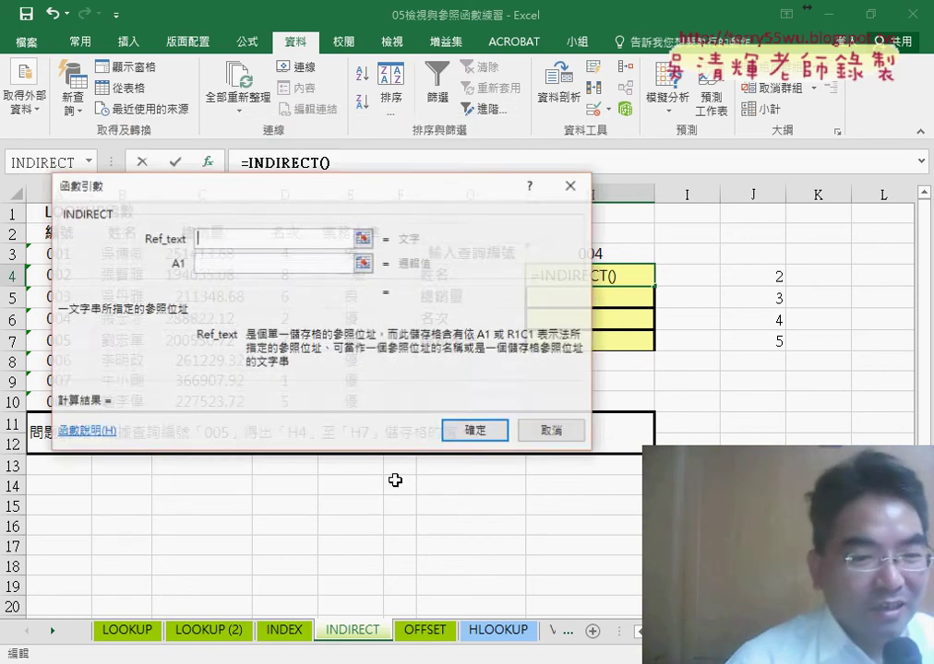
left_click_drag(392, 194, 486, 328)
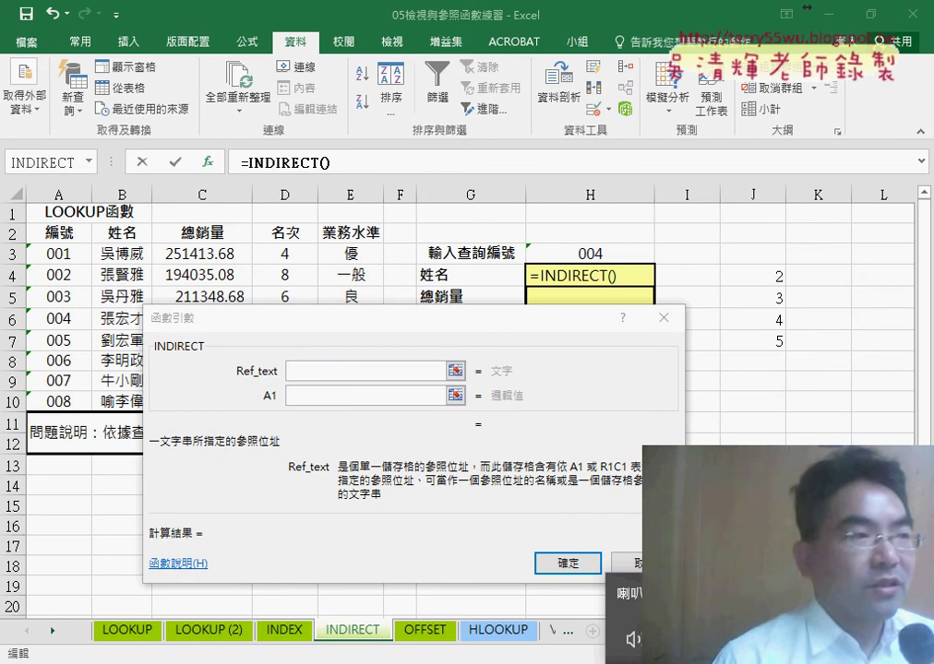
left_click(296, 371)
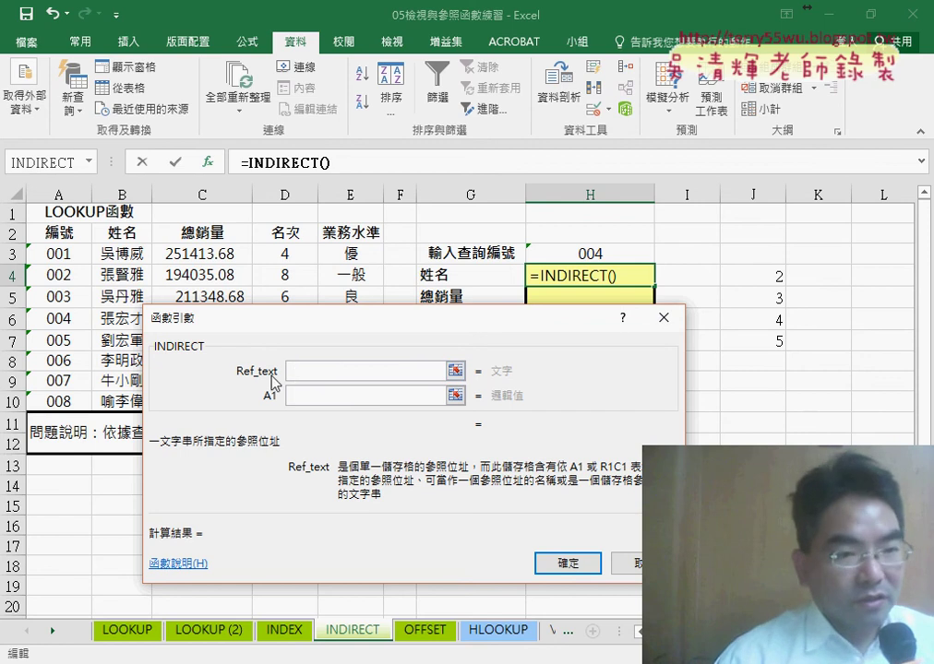
left_click_drag(356, 330, 415, 352)
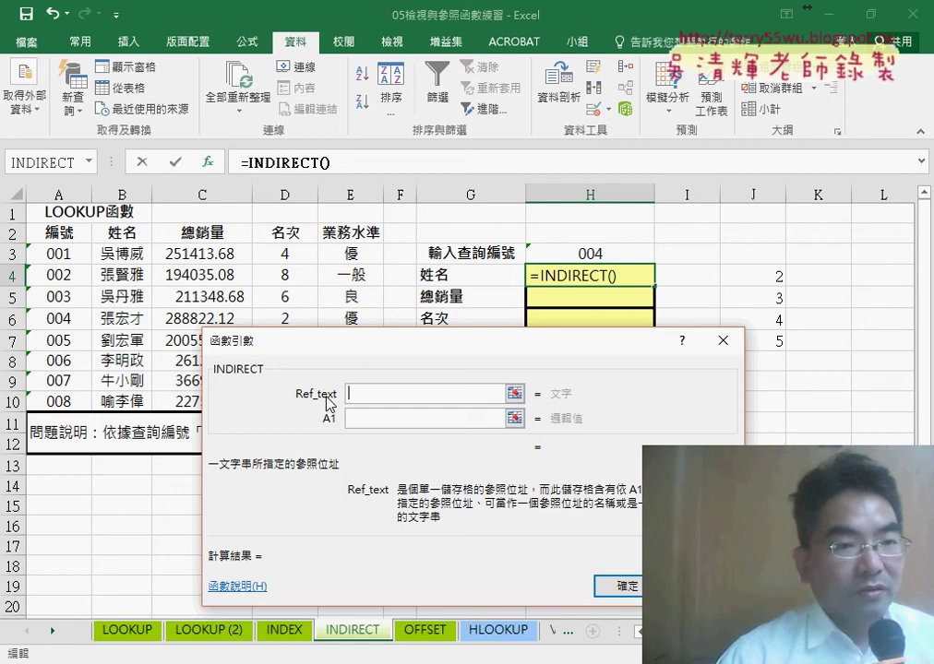
left_click_drag(26, 205, 27, 447)
left_click_drag(28, 196, 177, 195)
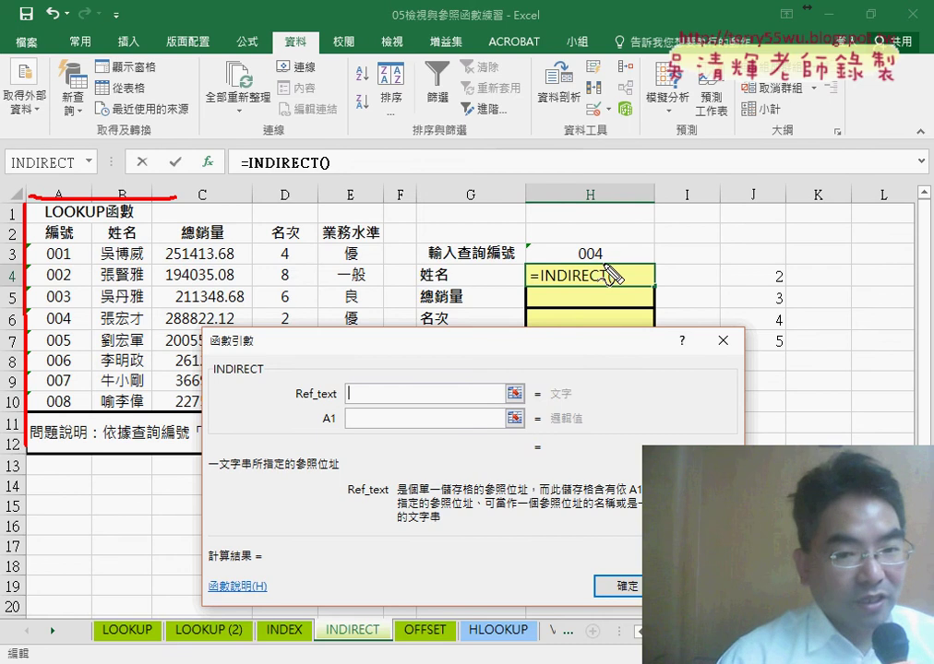
left_click_drag(606, 262, 580, 262)
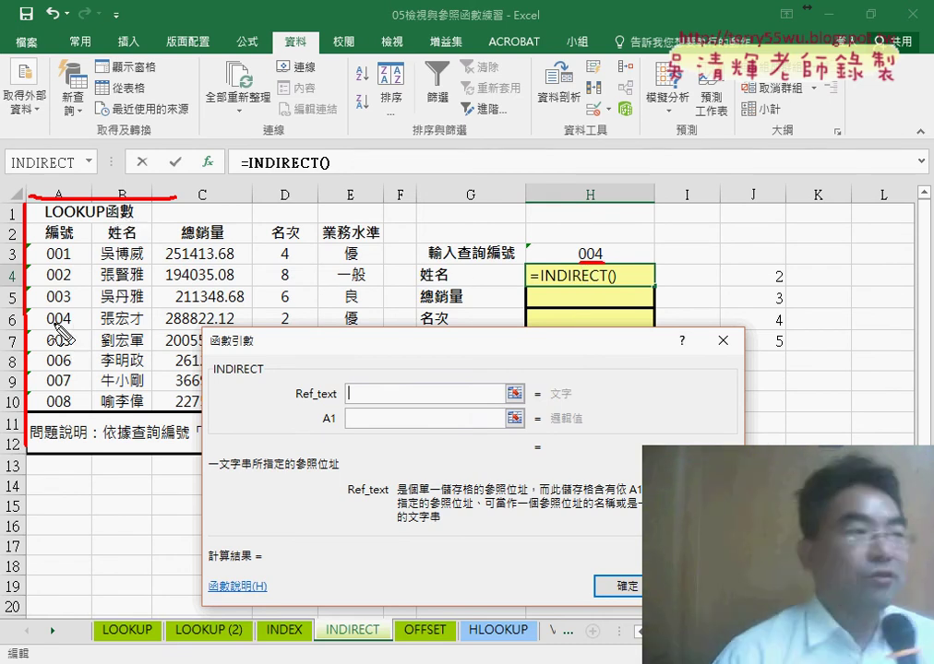
left_click_drag(48, 329, 96, 329)
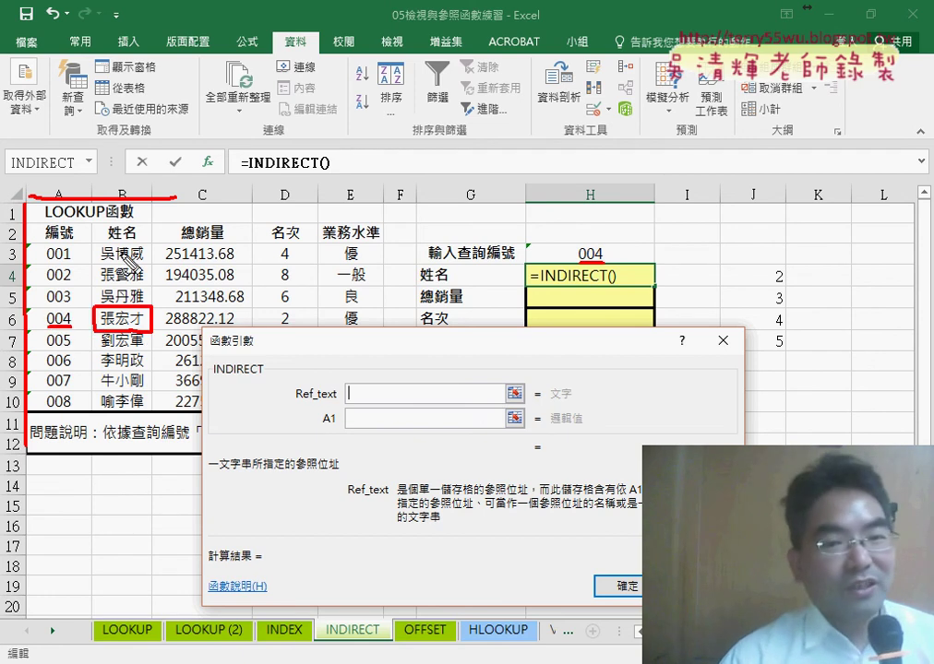
left_click_drag(118, 183, 125, 186)
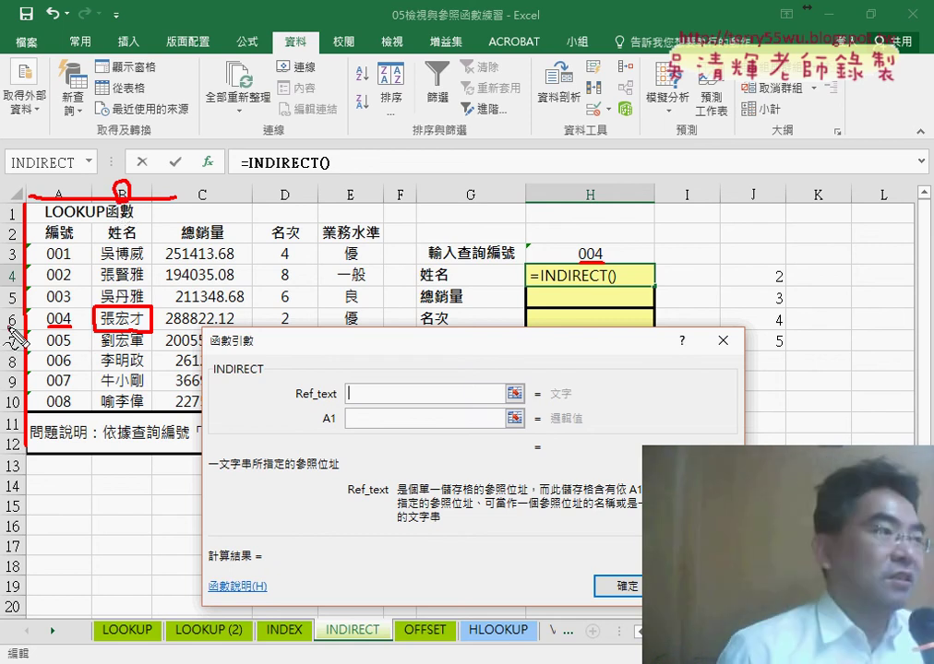
left_click_drag(12, 308, 14, 330)
key("Escape")
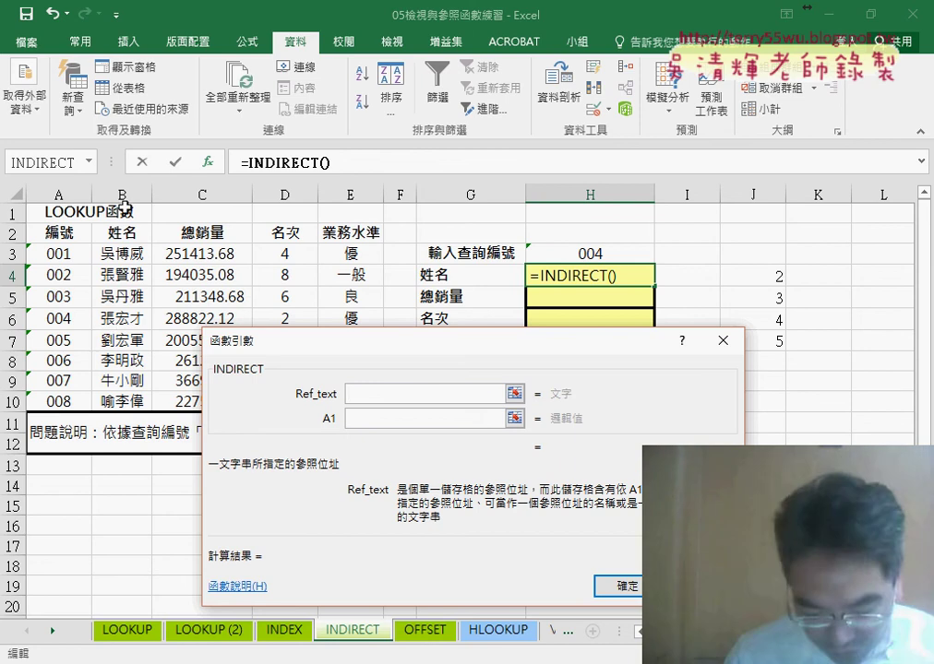
Enter =INDIRECT(B6) in H4, then reopen its function arguments.
left_click(123, 322)
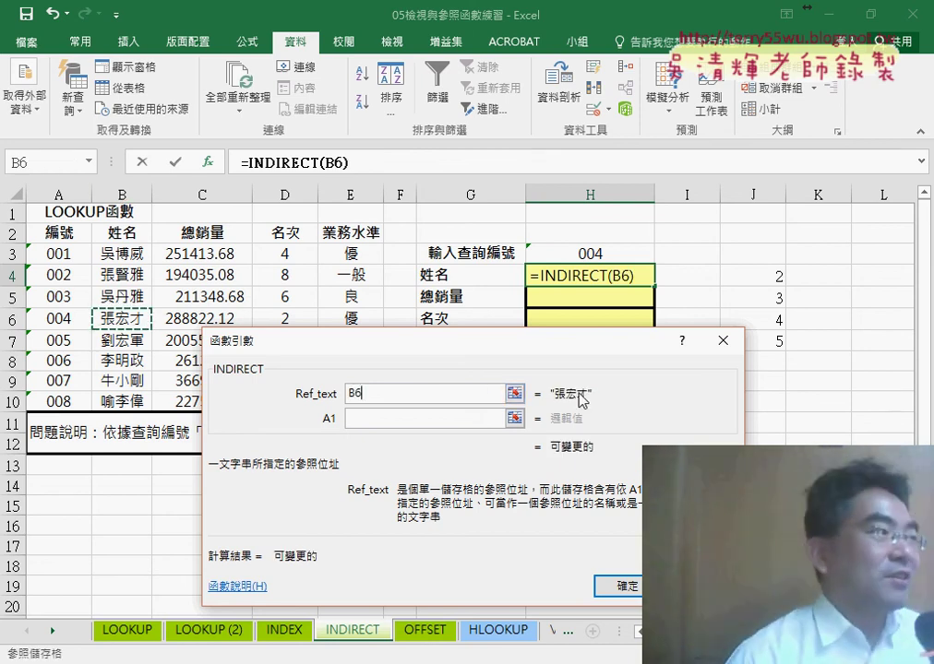
left_click(633, 595)
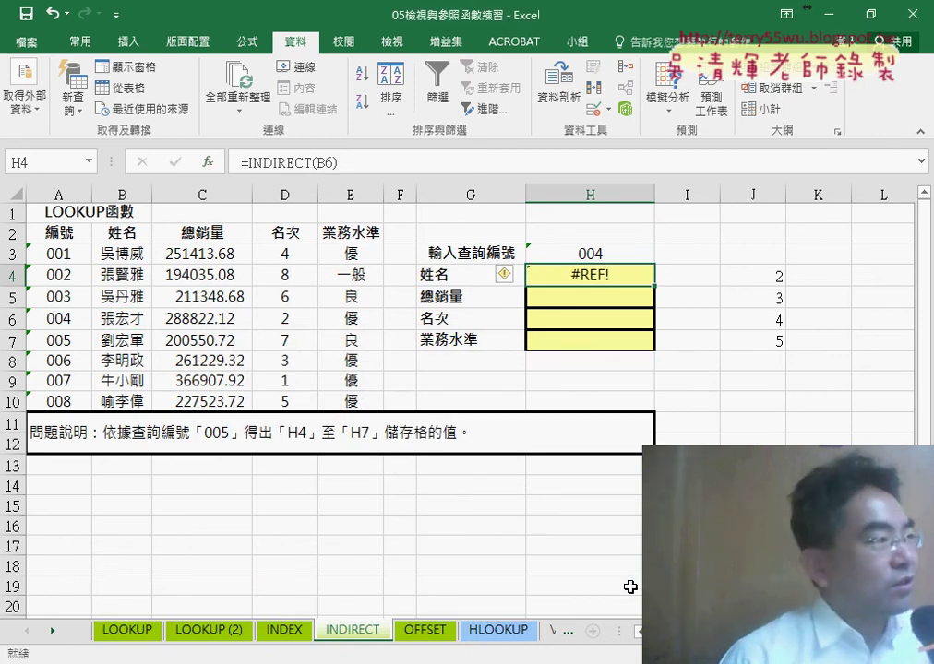
left_click(279, 163)
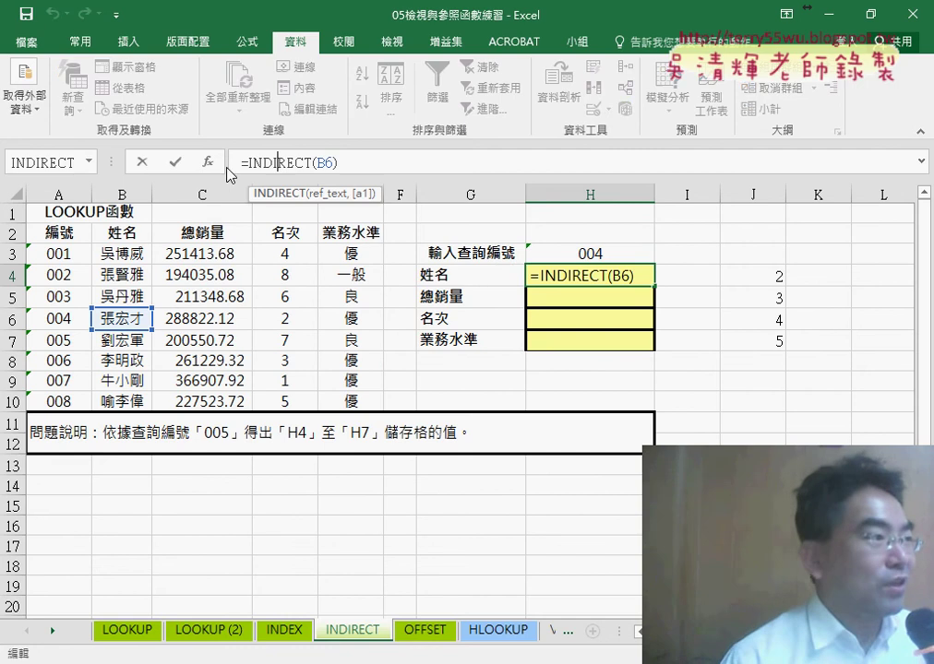
left_click(208, 161)
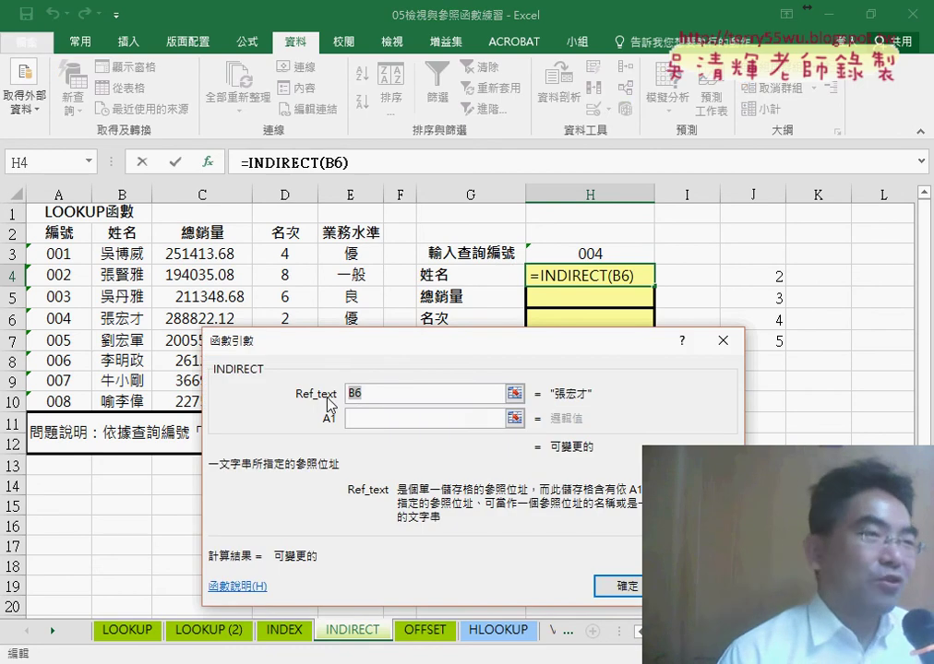
Wrap the reference in quotes so H4 holds =INDIRECT("B6") and shows the name.
left_click(349, 395)
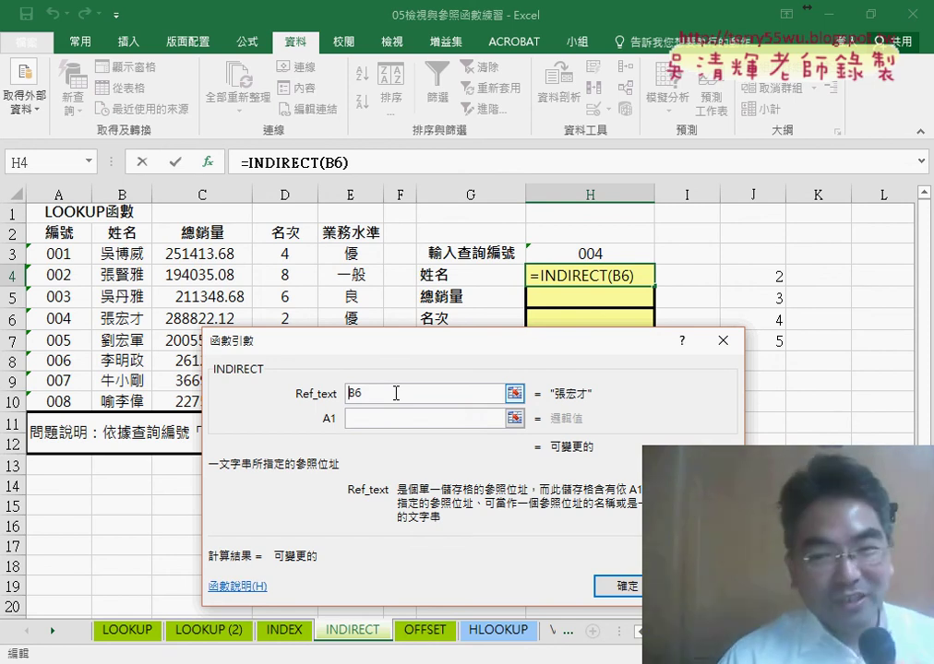
type("\"")
key("Right")
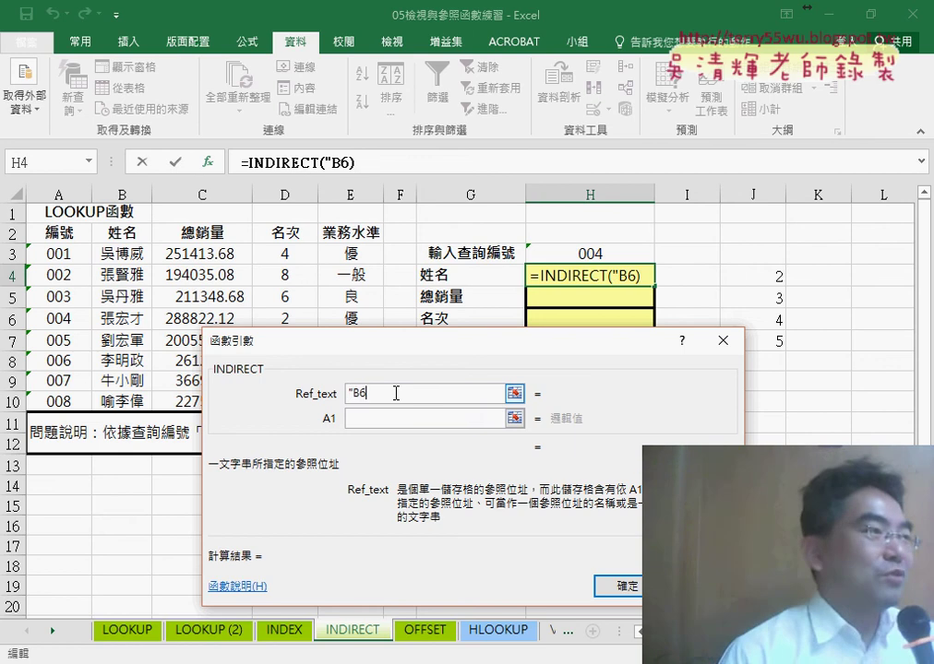
type("\"")
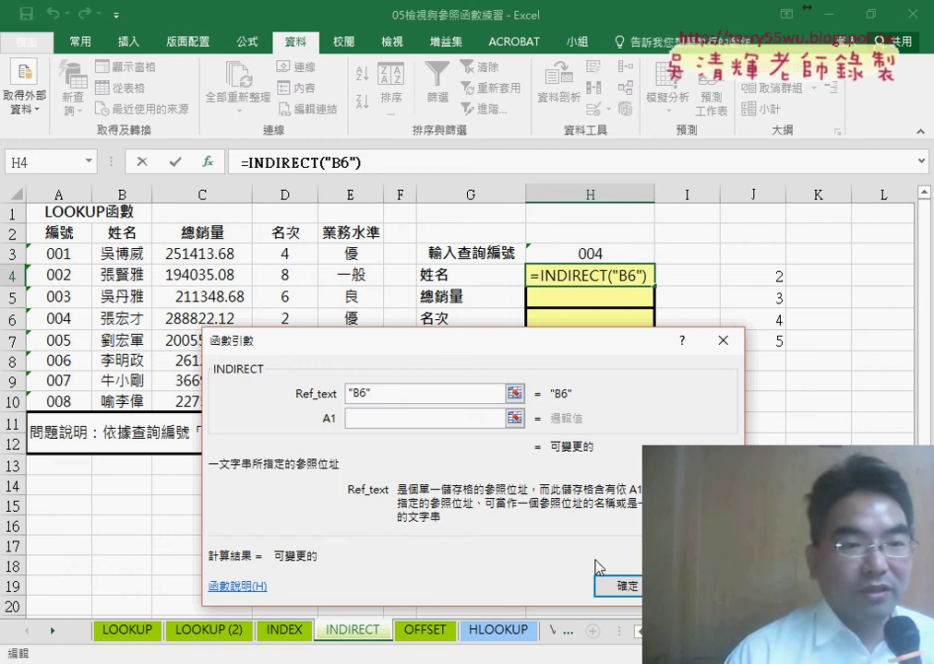
left_click(618, 584)
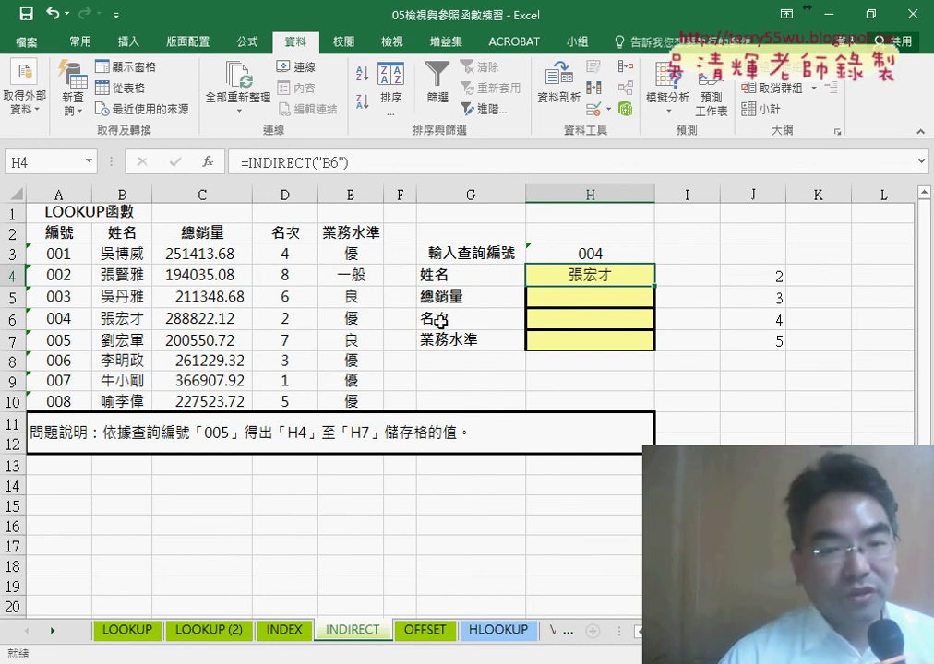
Reopen H4's INDIRECT arguments and trim Ref_text from "B6" down to "B".
left_click(323, 162)
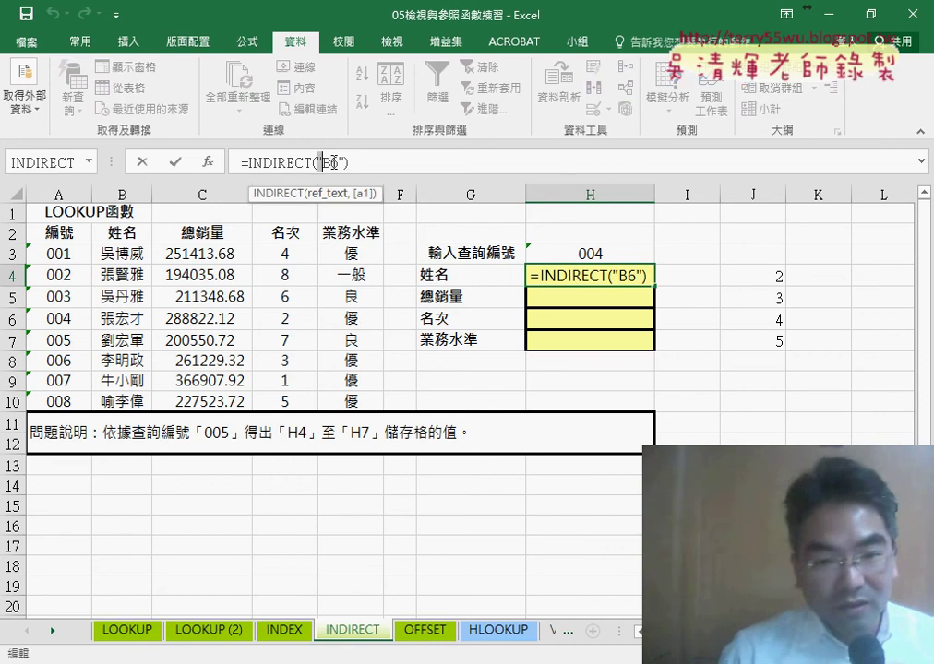
left_click_drag(348, 162, 251, 163)
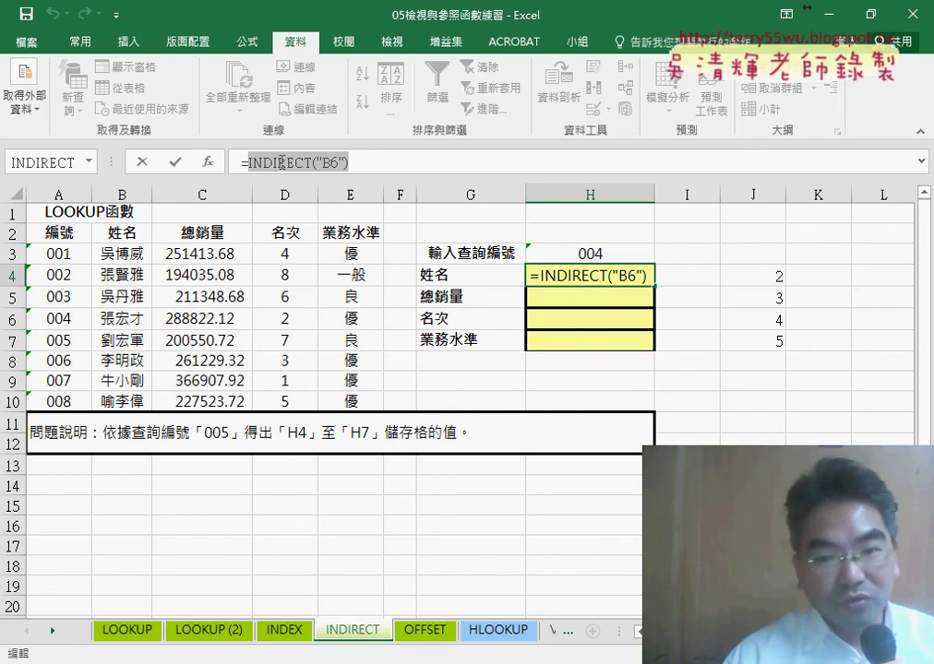
left_click(280, 163)
left_click(211, 164)
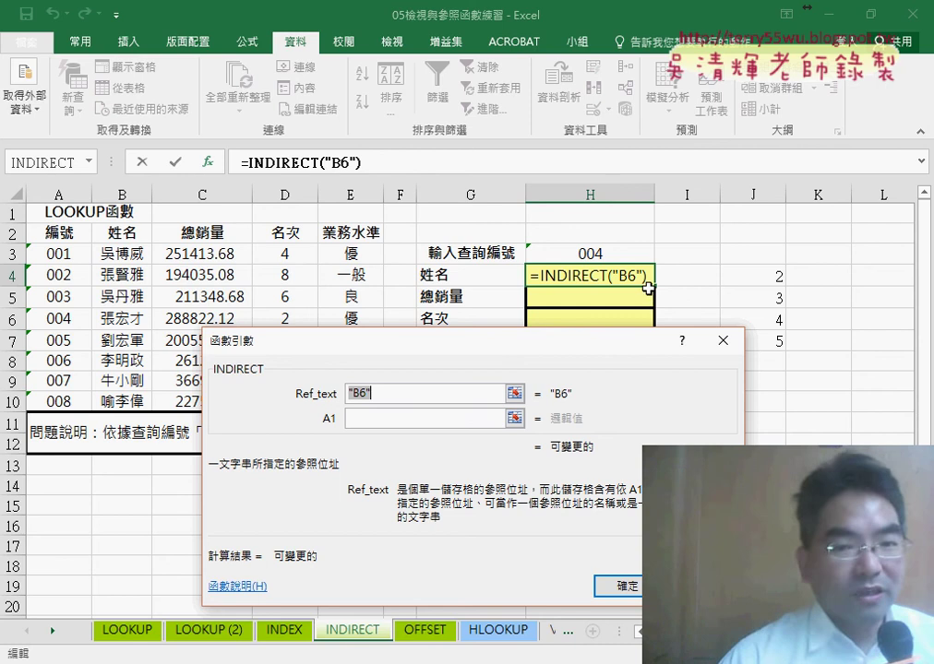
left_click(363, 391)
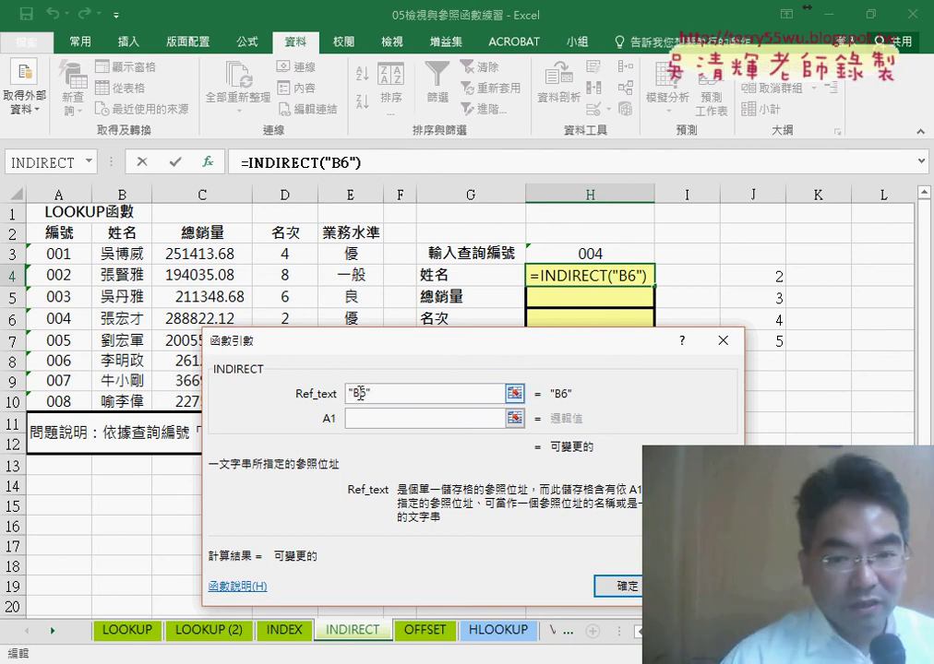
key("Home")
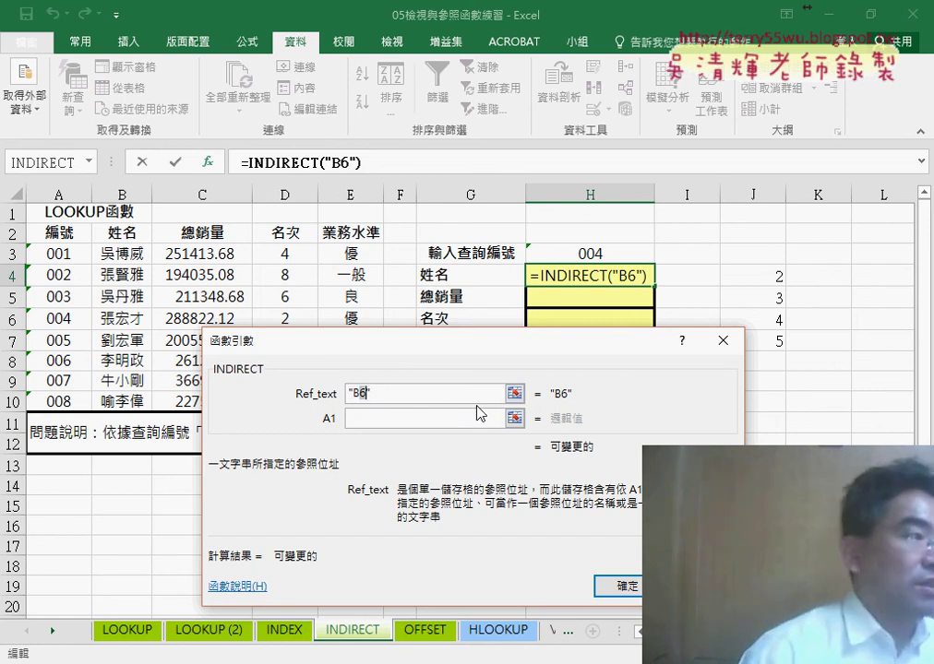
key("Delete")
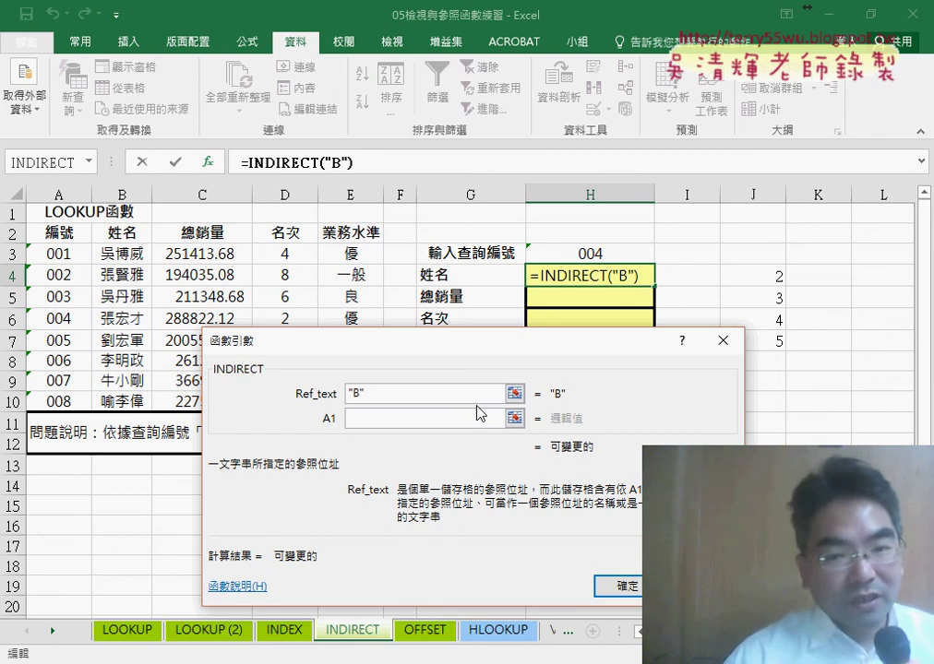
Change Ref_text to "B"&H3, trying then removing +2, so it evaluates to B004.
type("&")
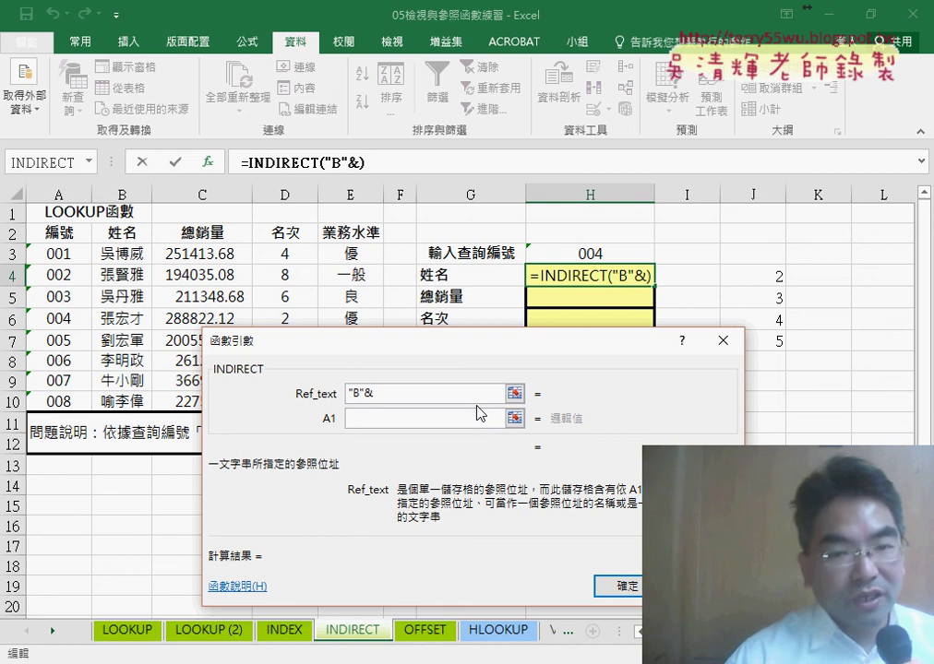
left_click(593, 253)
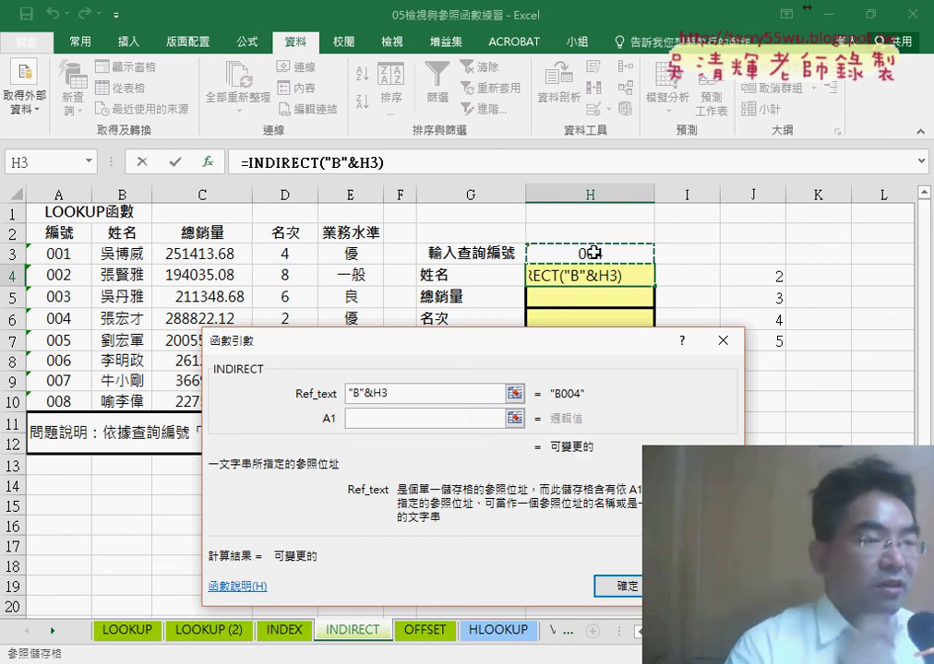
type("+")
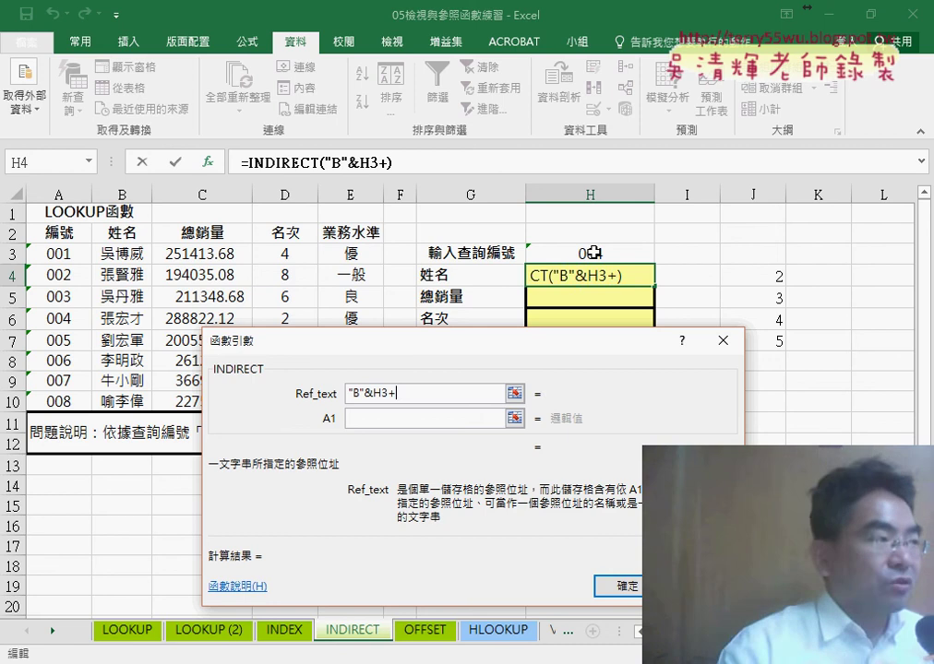
type("2")
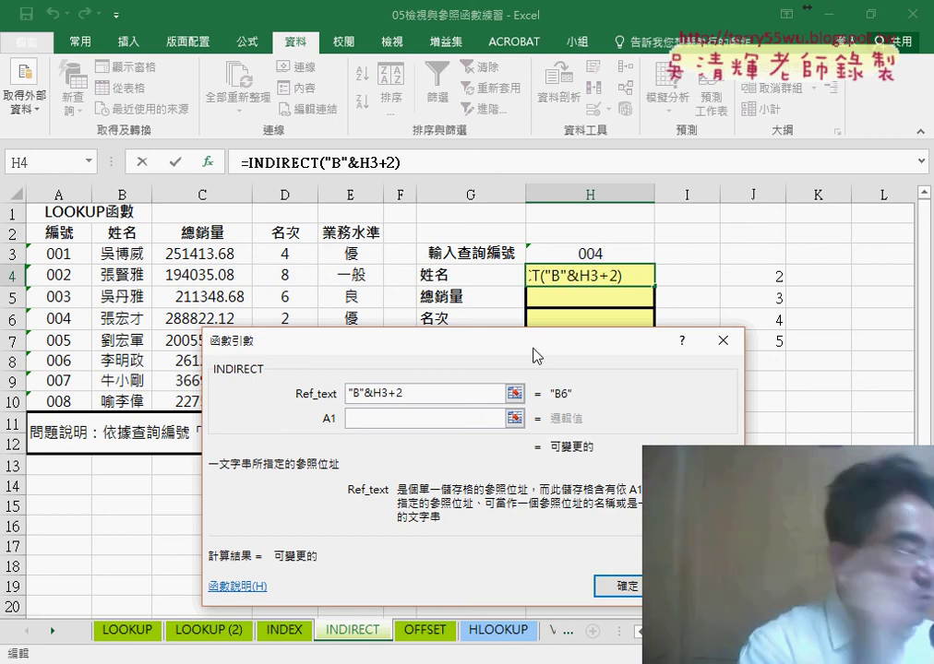
left_click_drag(373, 393, 408, 393)
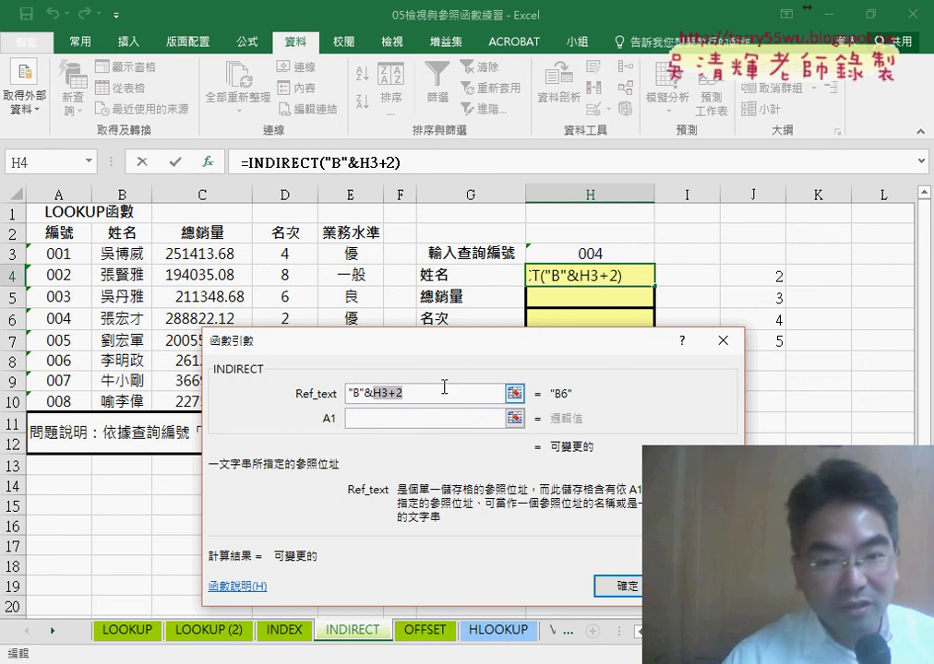
left_click(408, 393)
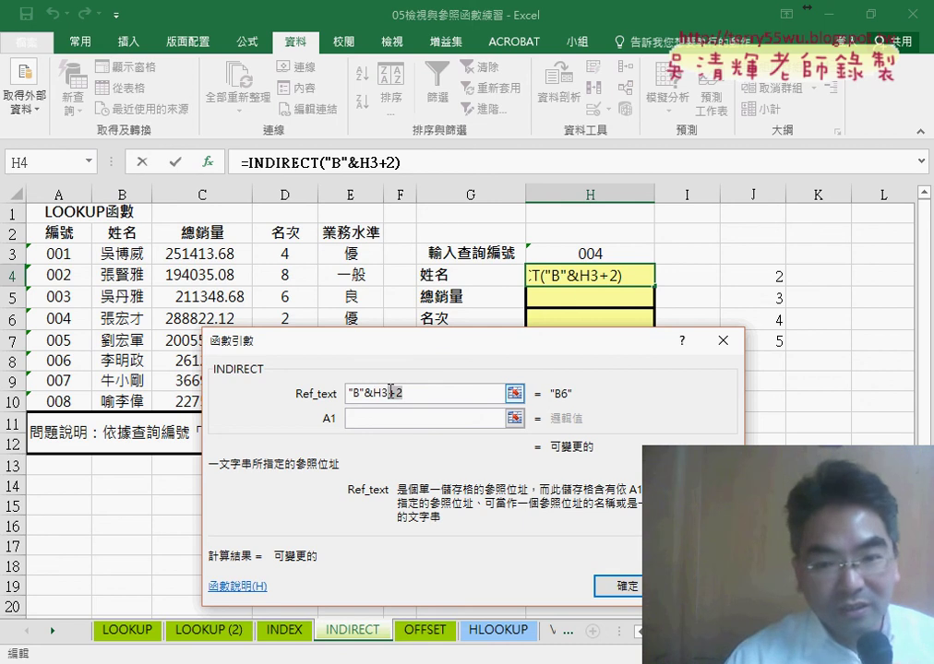
key("BackSpace")
key("BackSpace")
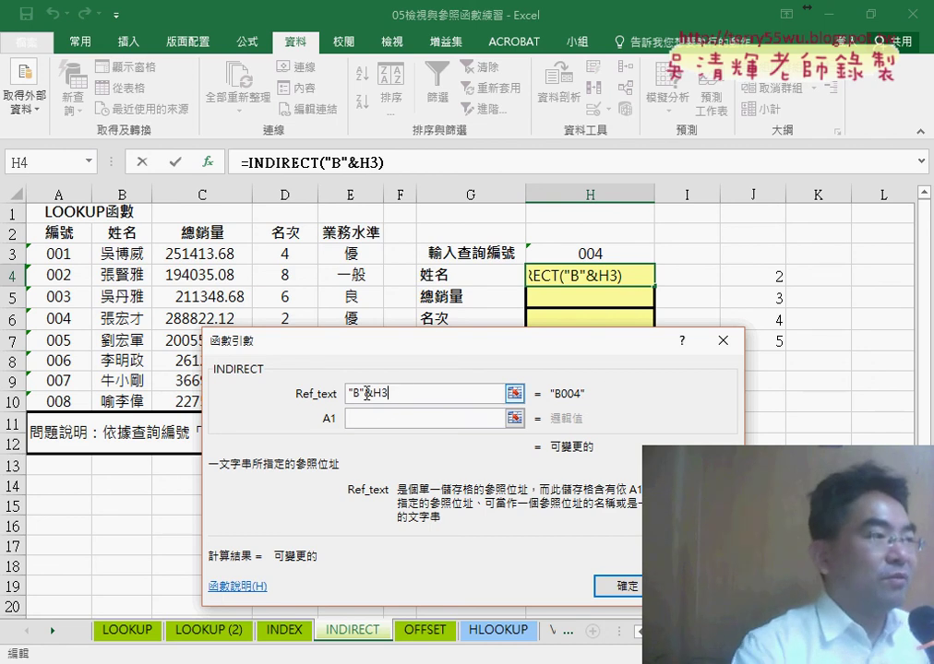
Append +2 after H3 so H4 holds =INDIRECT("B"&H3+2).
left_click_drag(373, 393, 393, 395)
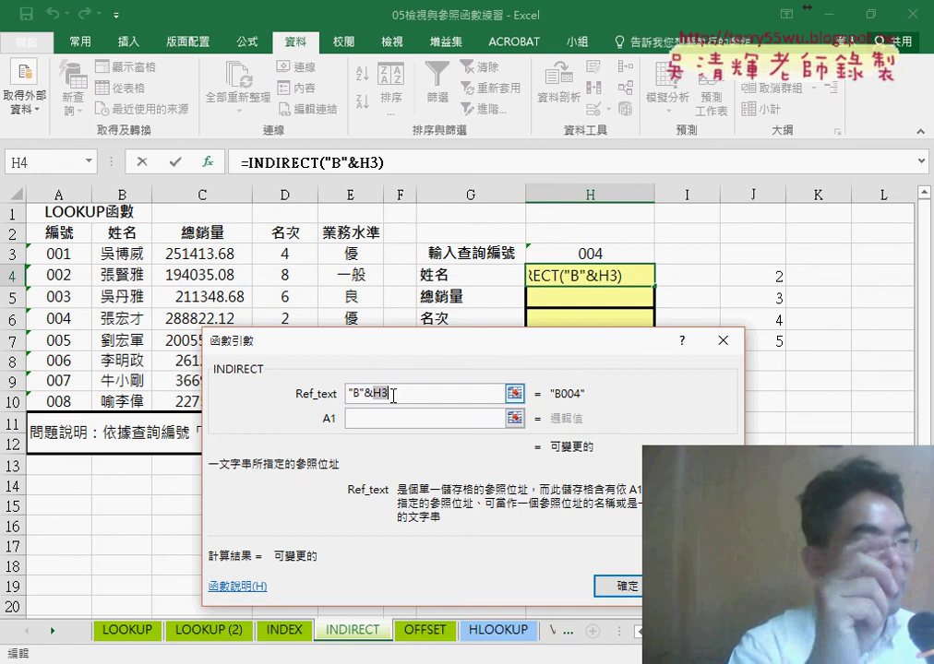
left_click(371, 395)
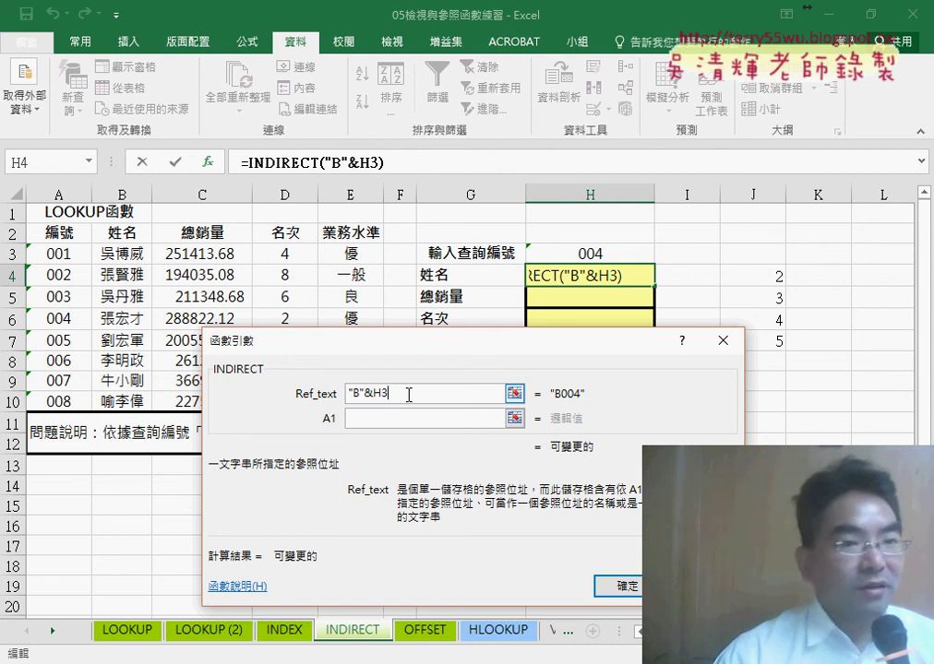
type("+")
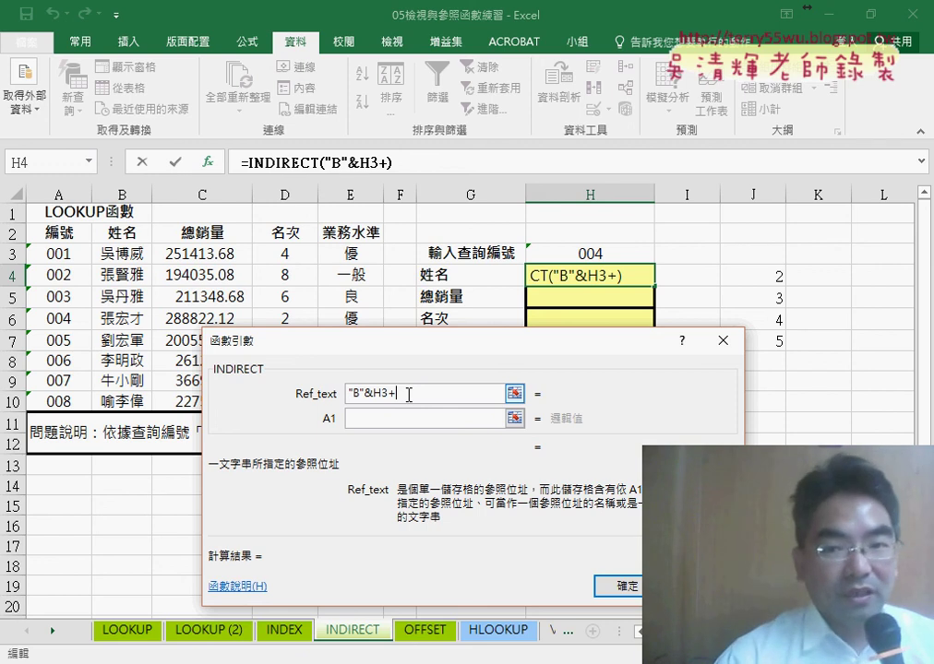
type("2")
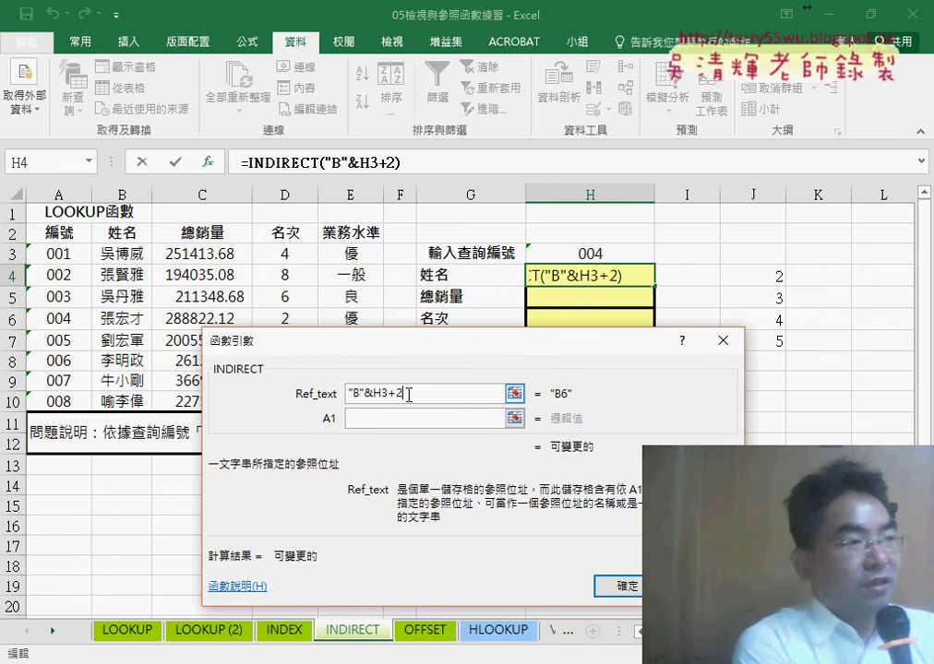
left_click_drag(374, 394, 411, 394)
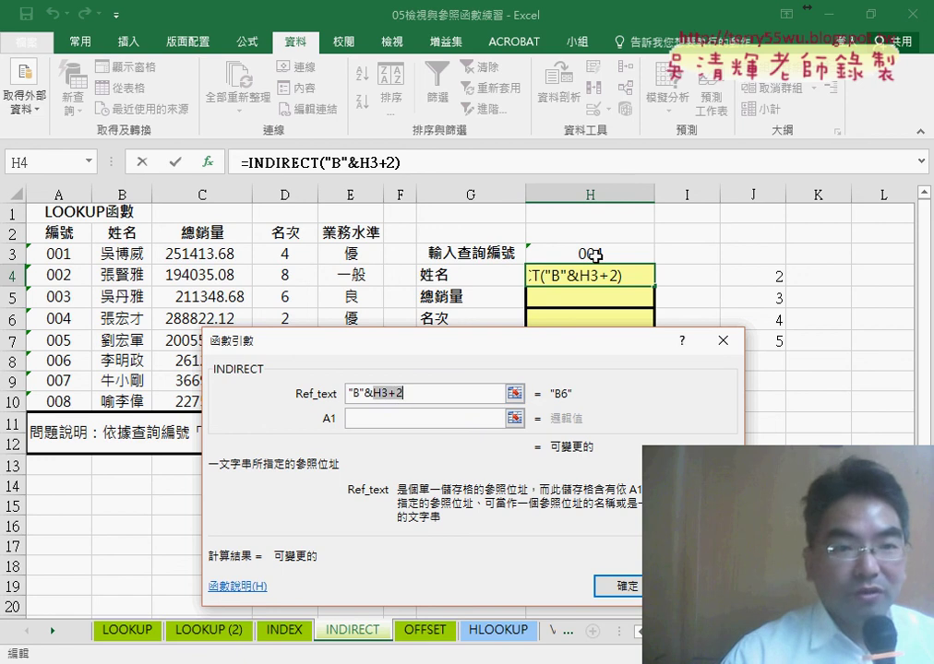
left_click(403, 394)
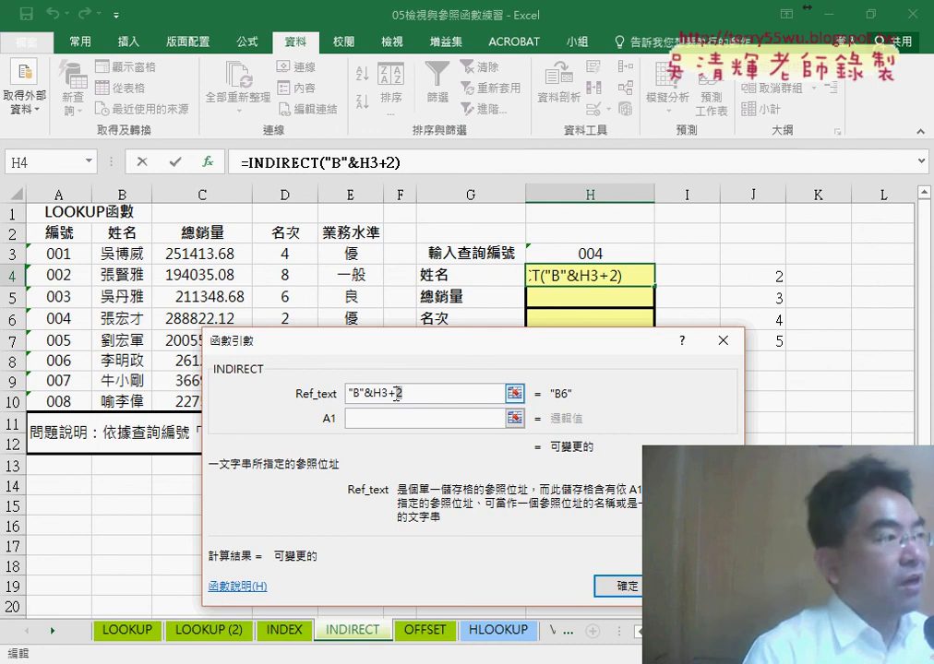
left_click(620, 586)
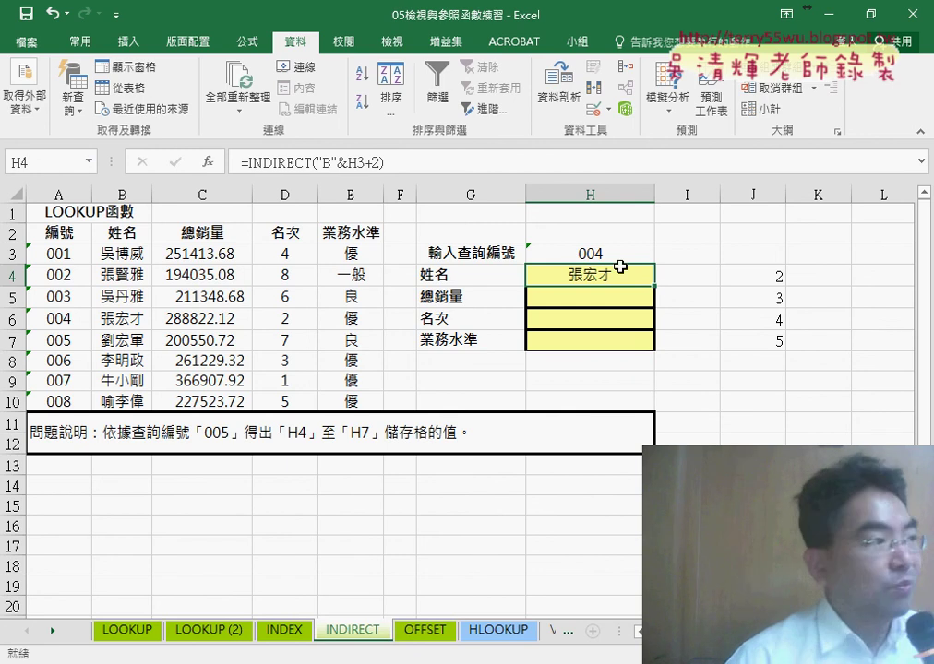
Recommit H4's formula and clear the helper numbers 2–5 from J4:J7.
left_click(334, 162)
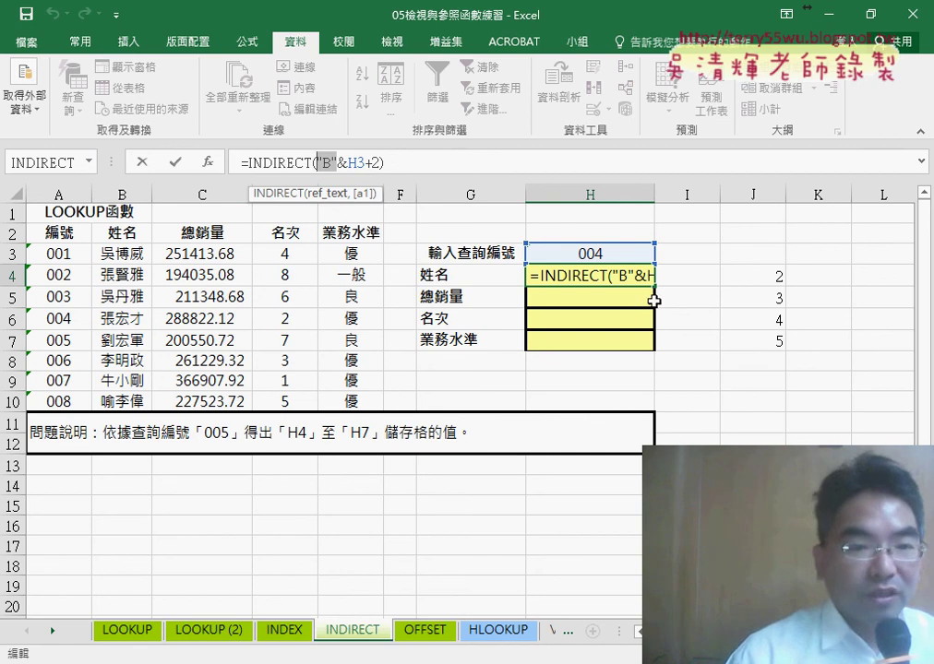
key("ctrl+Return")
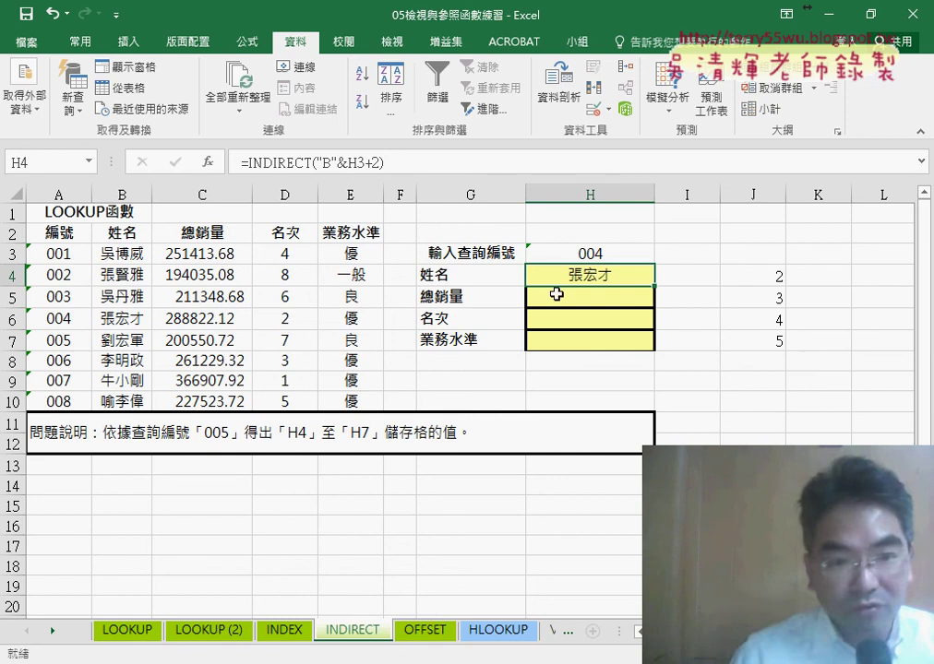
left_click(601, 340)
left_click(605, 275)
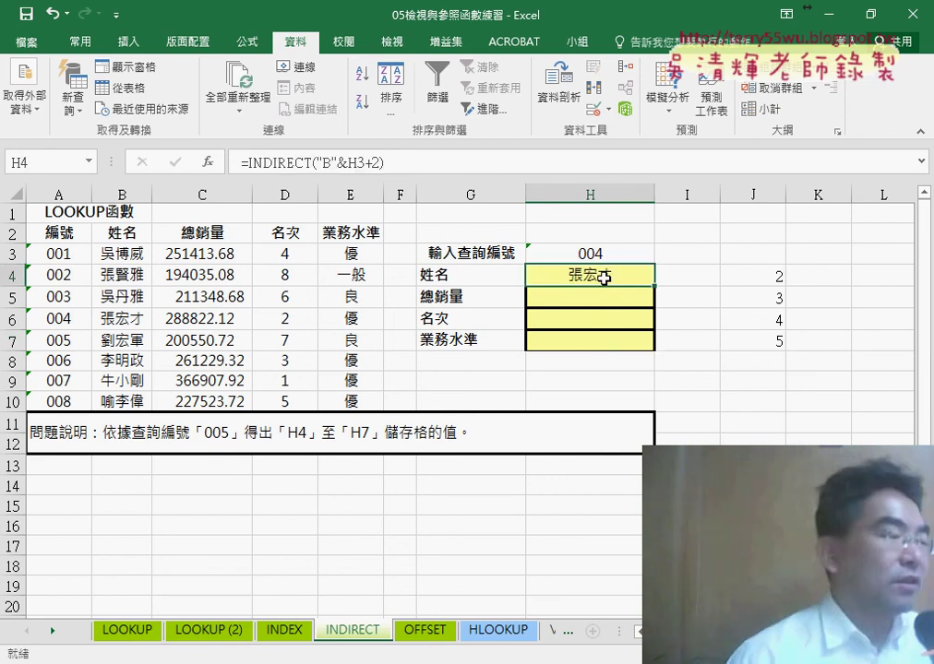
left_click_drag(771, 269, 766, 343)
key("Delete")
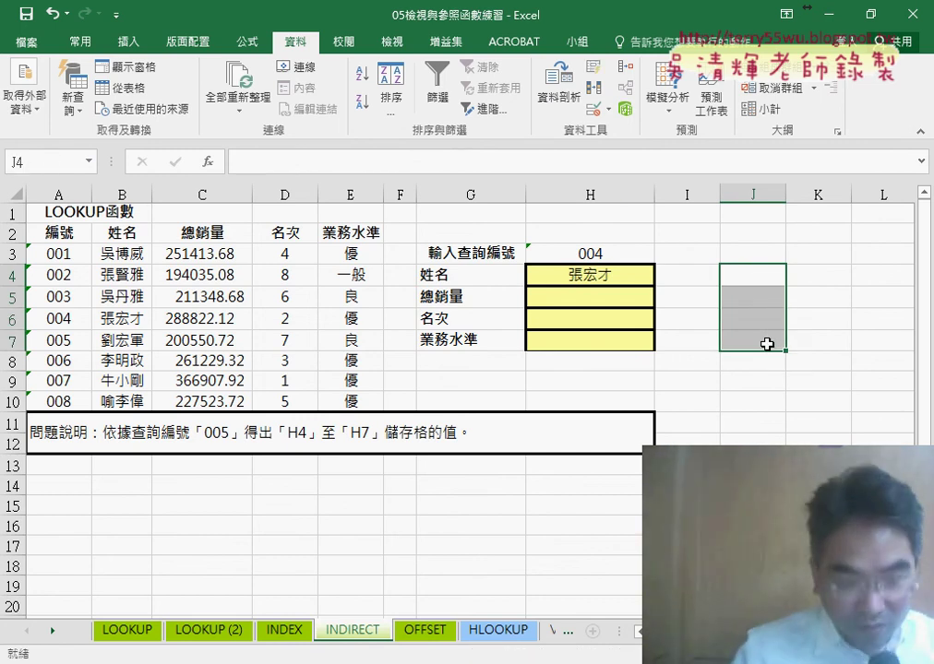
Pick CHAR from the 文字 (Text) category for J4, then switch to the Google Docs notes.
left_click(773, 277)
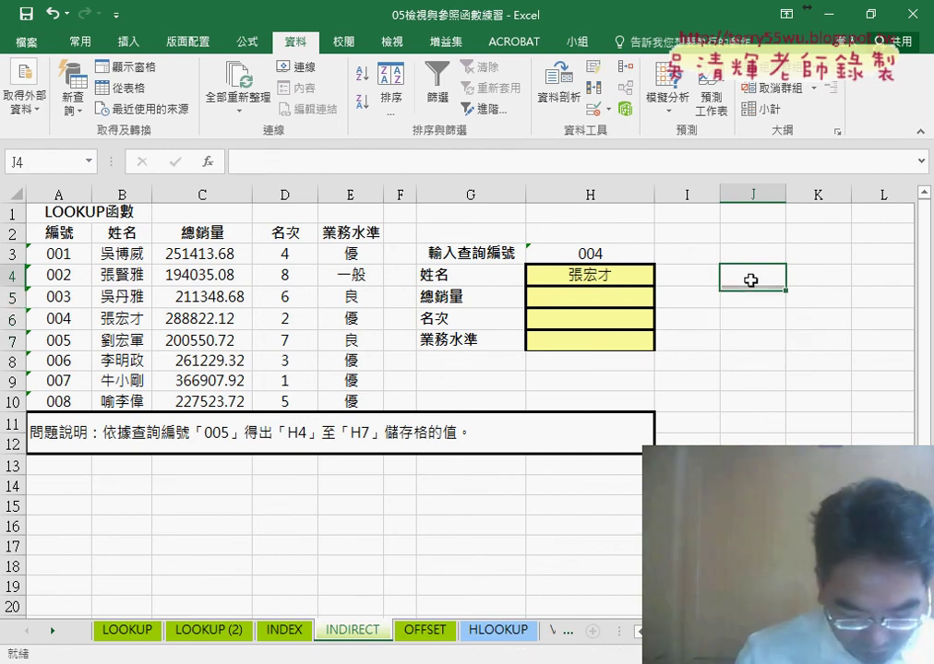
left_click(211, 166)
left_click_drag(439, 291, 226, 137)
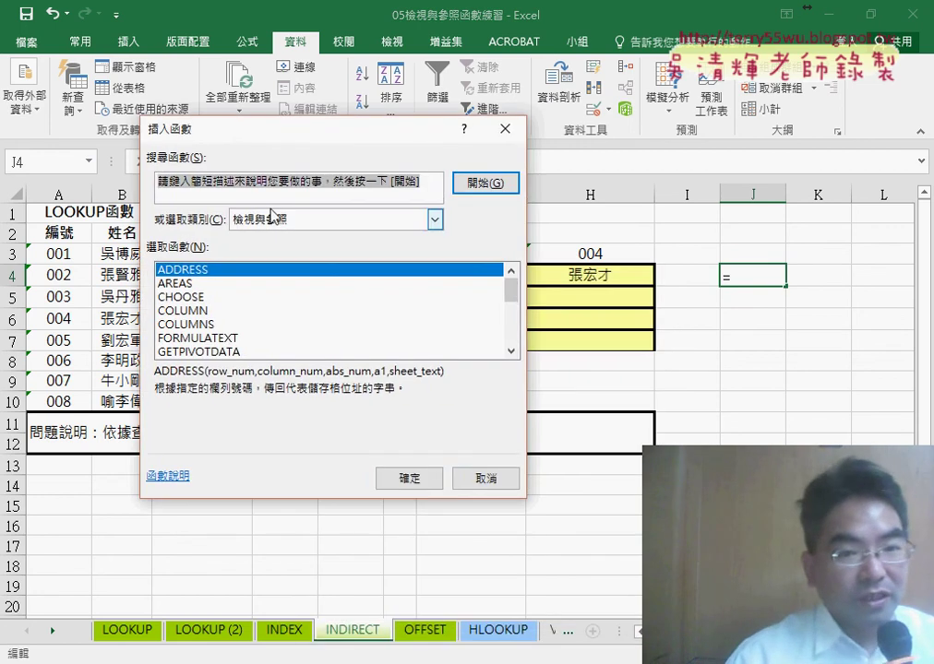
left_click(272, 218)
left_click(291, 351)
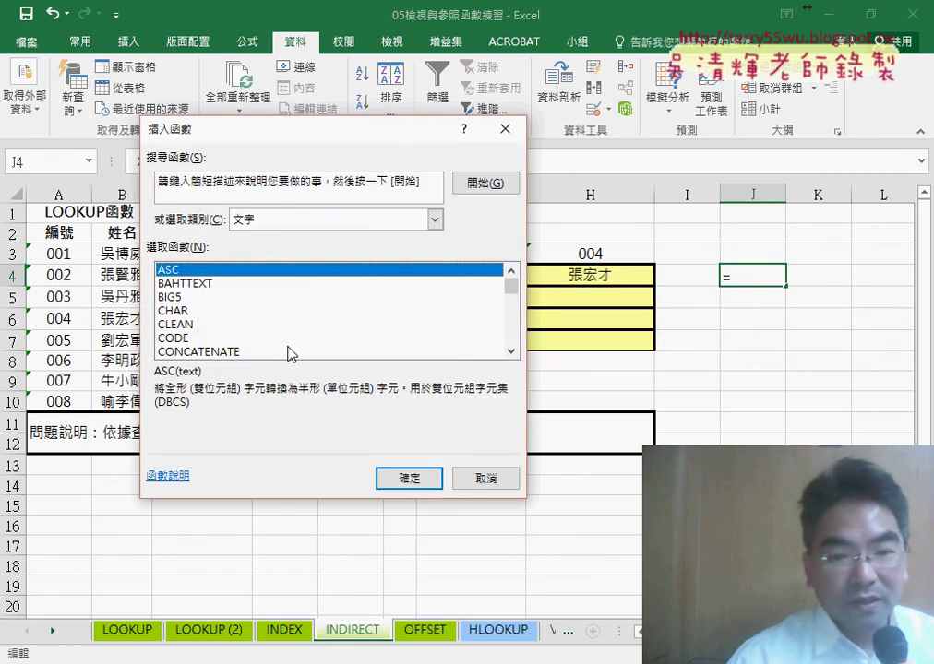
left_click(185, 315)
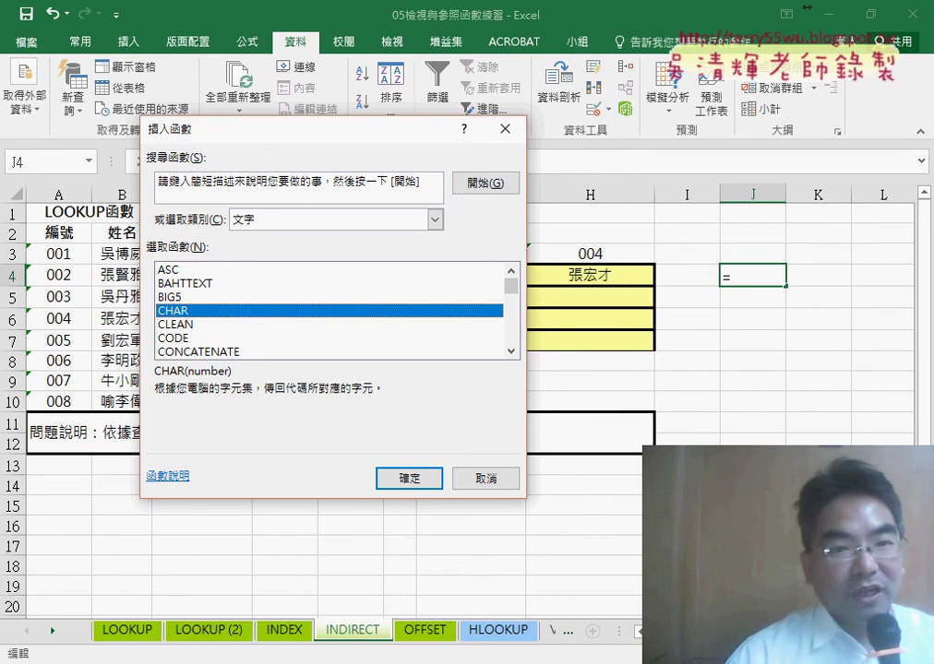
left_click(246, 613)
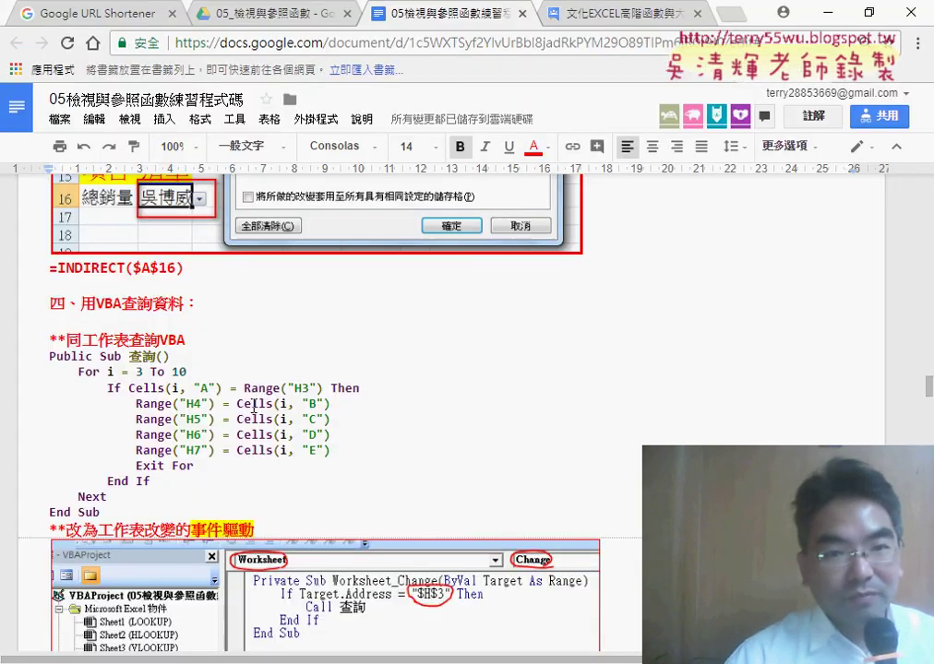
Scroll the notes to ASCII codes 66–69, highlight CHAR in the formula, then return to Excel.
scroll(254, 406, "up", 5)
scroll(251, 406, "up", 5)
scroll(247, 404, "up", 5)
scroll(241, 395, "up", 3)
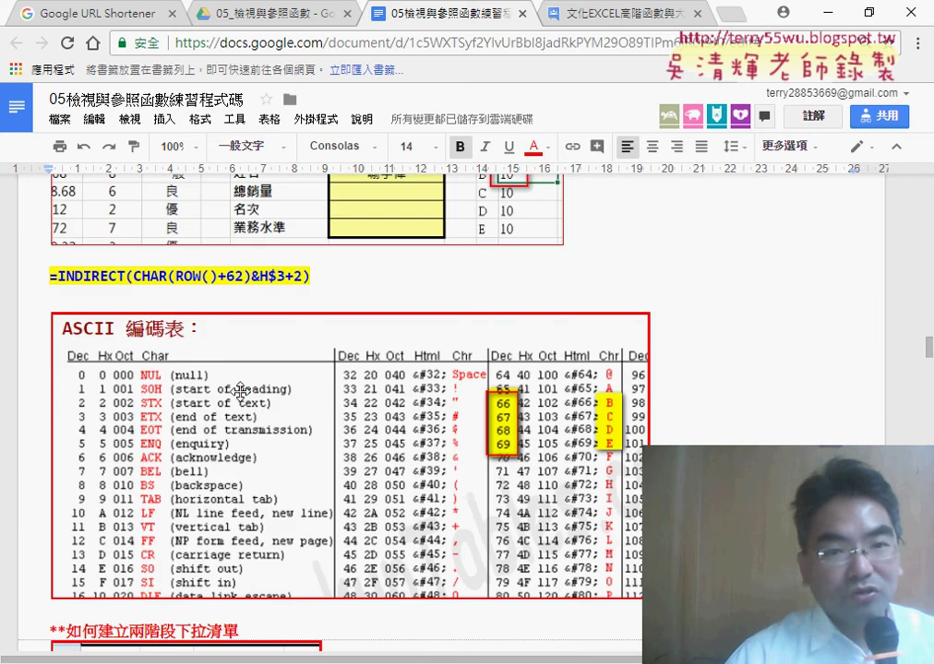
scroll(165, 339, "down", 1)
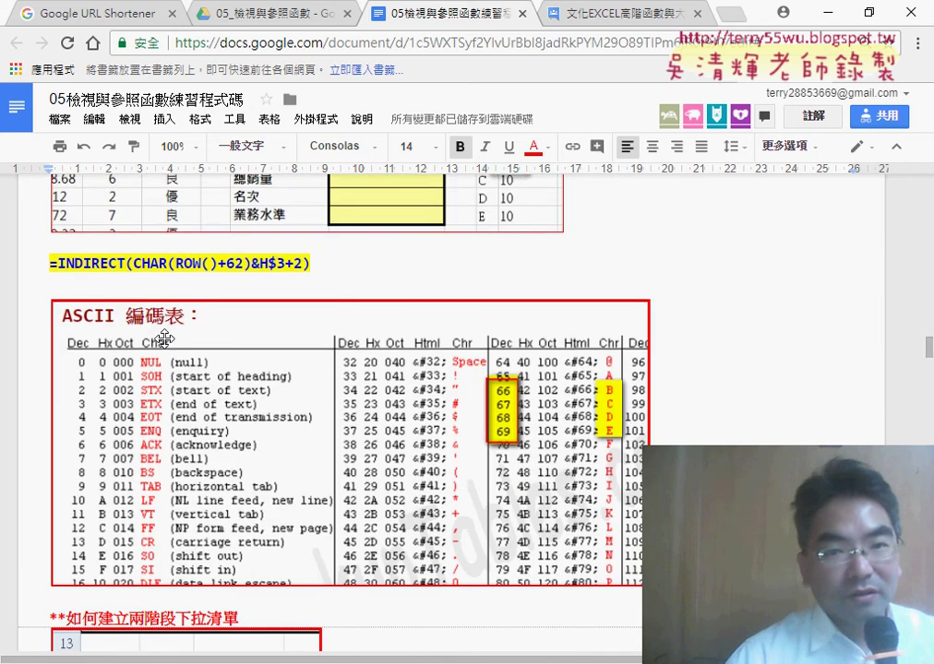
scroll(164, 339, "down", 1)
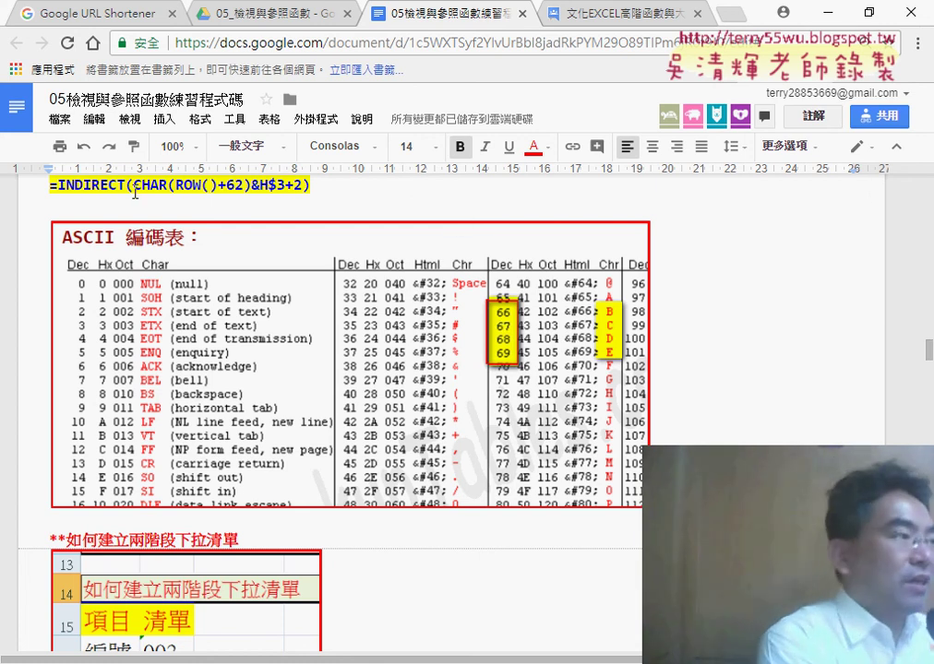
left_click_drag(133, 184, 166, 186)
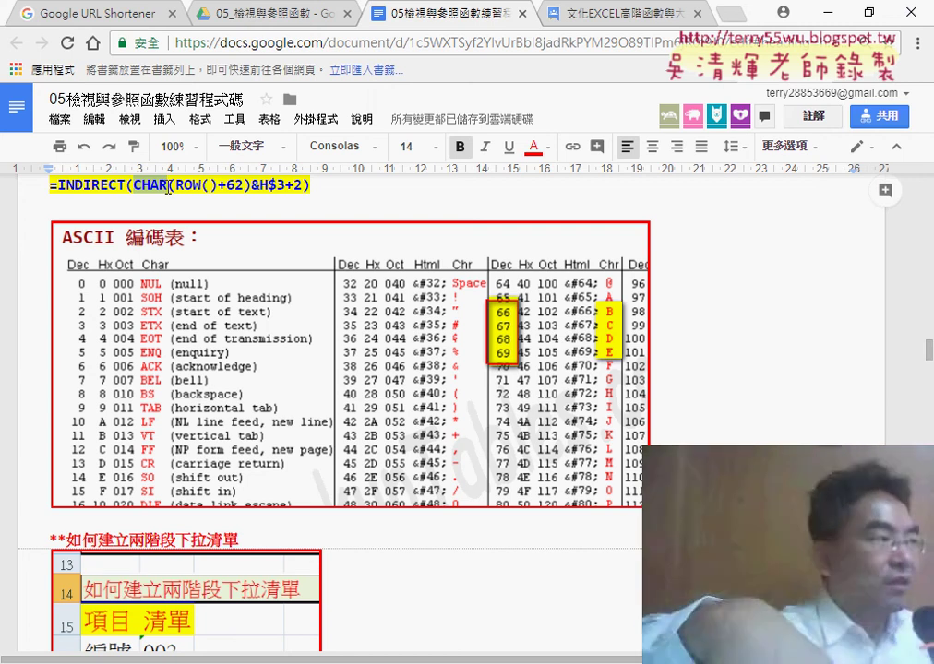
left_click(837, 19)
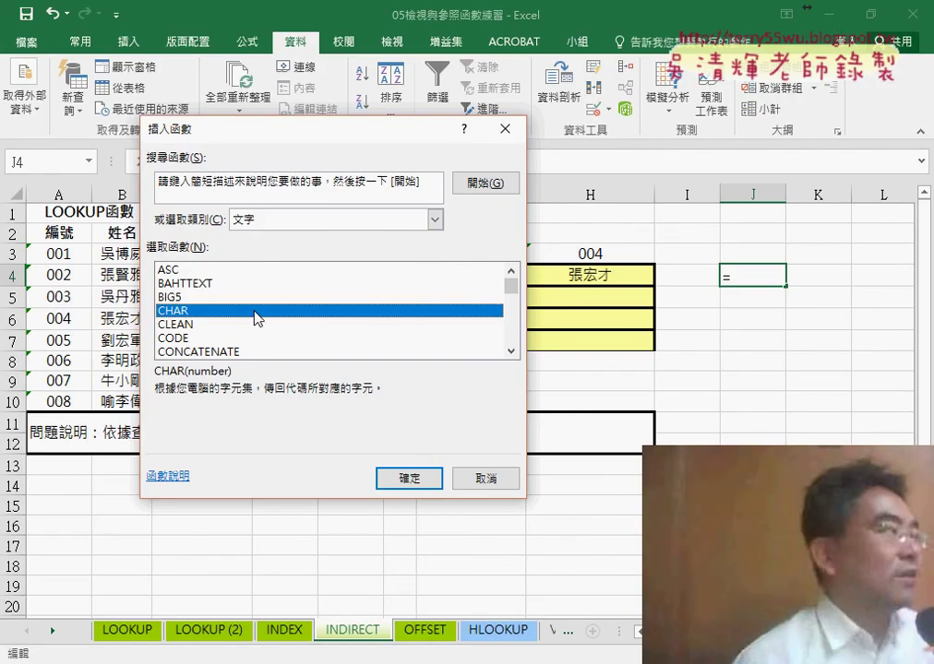
Enter =CHAR(62+ROW()) in J4 and fill it down to J7, giving B, C, D, E.
left_click(426, 480)
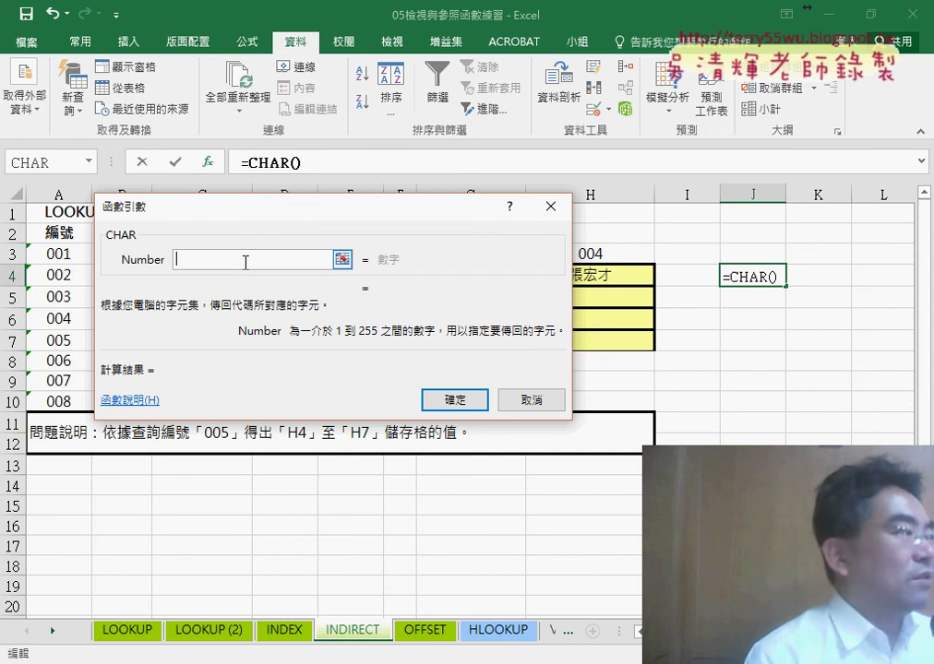
type("66")
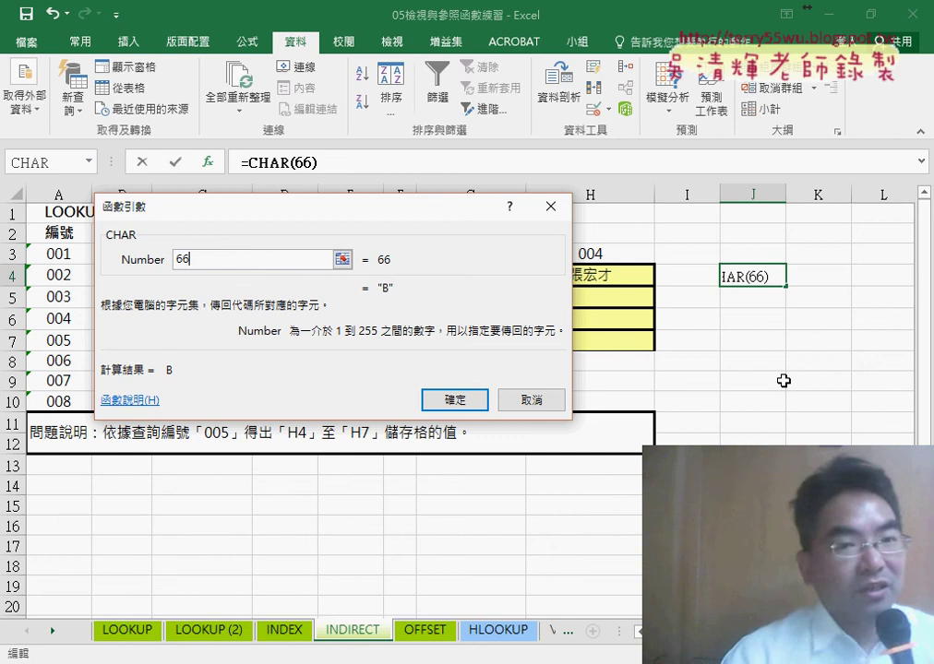
type("+ro")
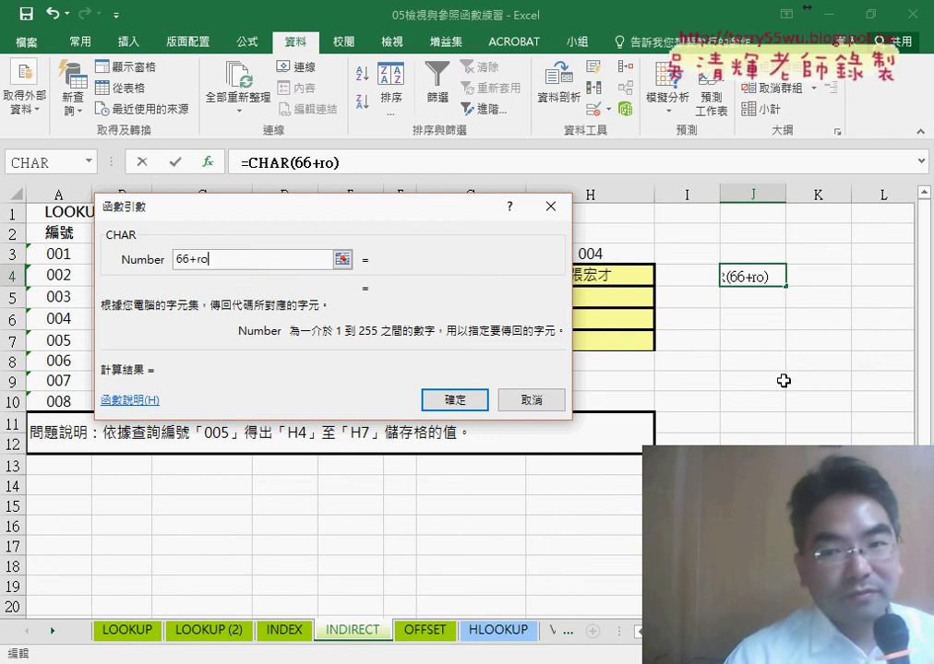
type("w()")
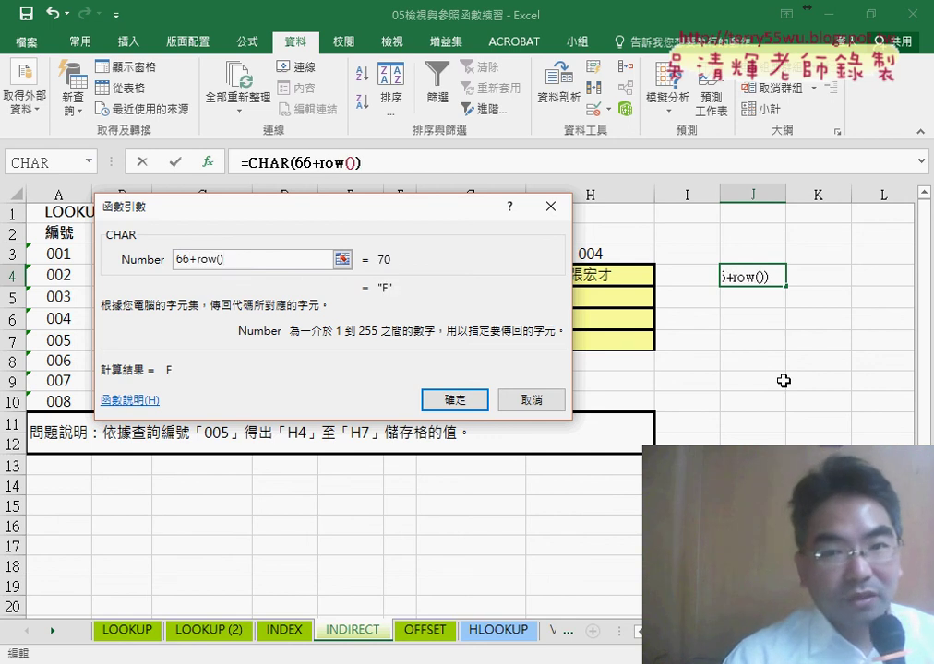
left_click_drag(302, 207, 286, 378)
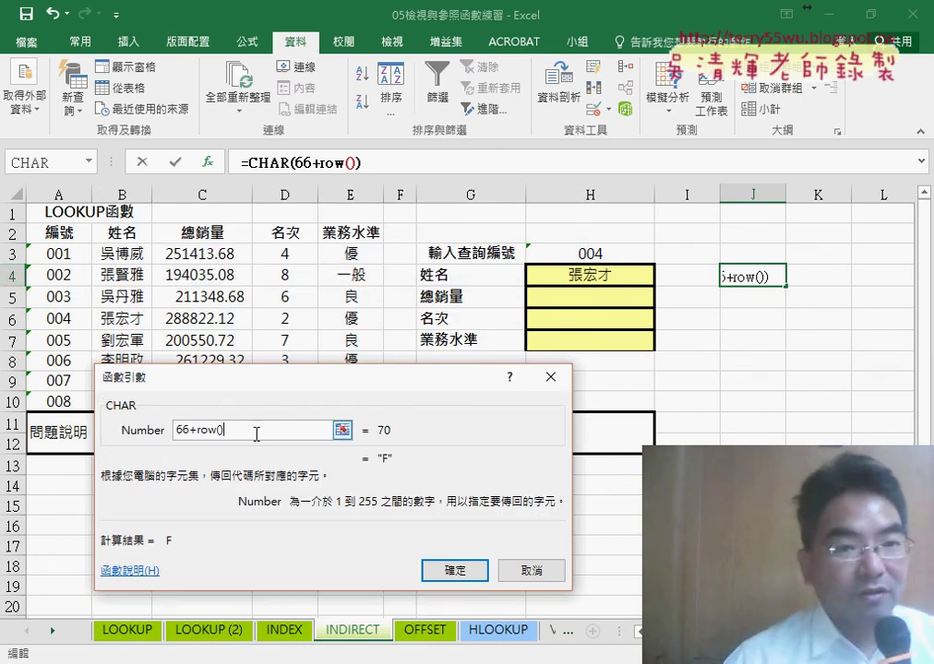
left_click_drag(255, 431, 199, 430)
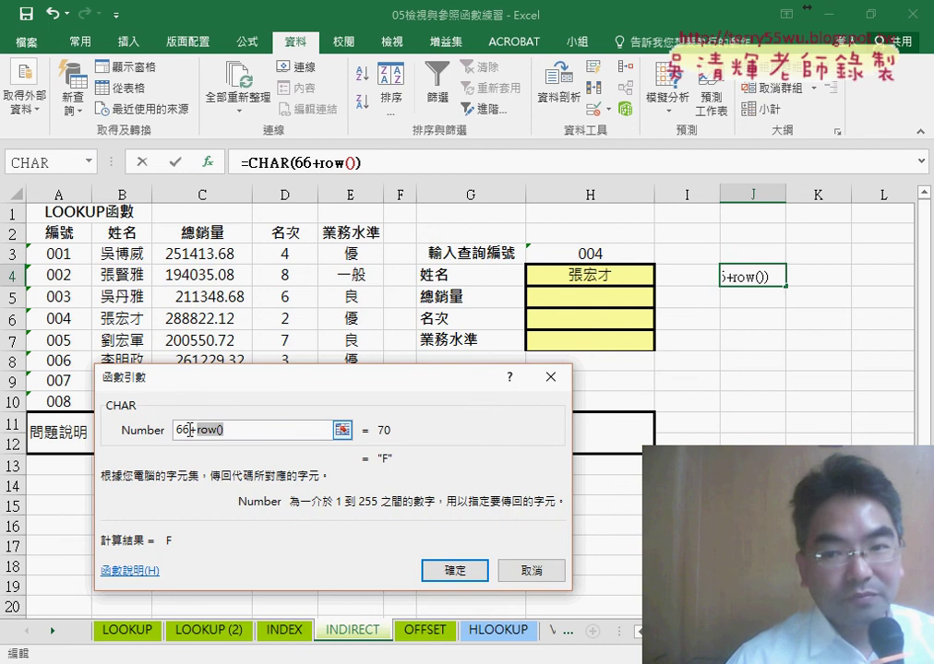
double_click(182, 430)
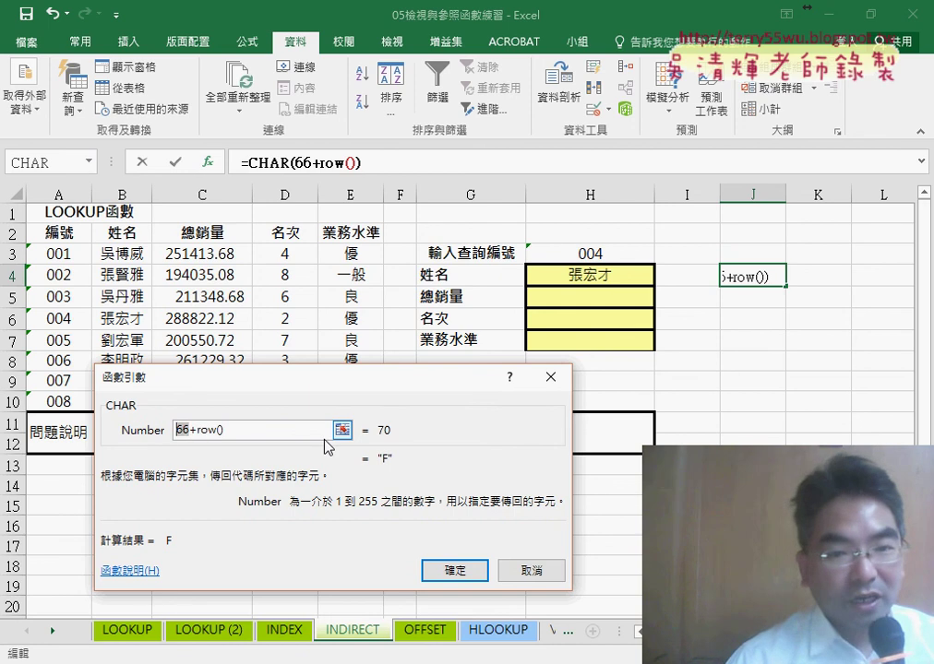
type("62")
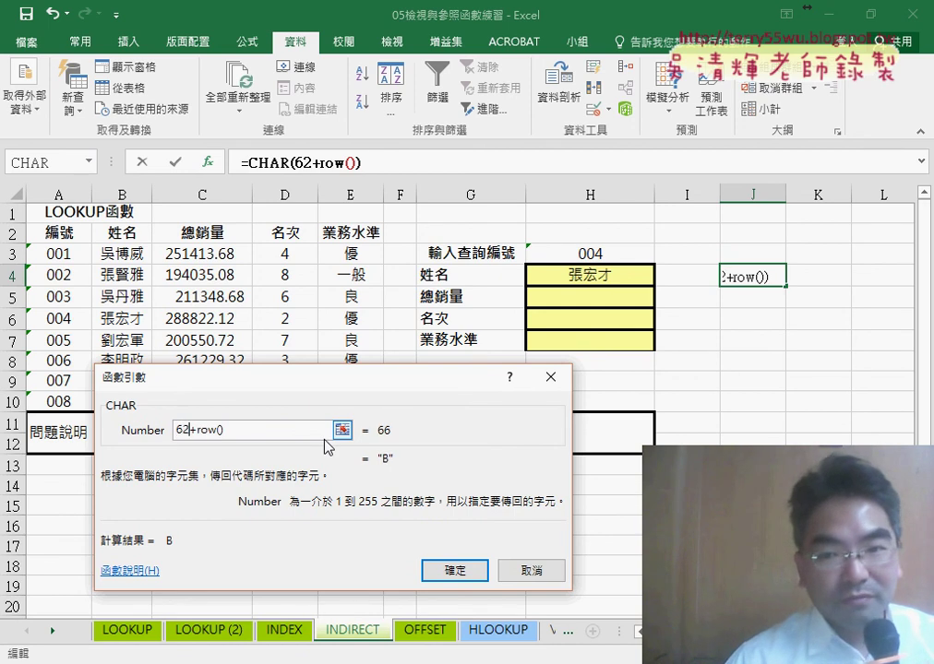
left_click_drag(176, 430, 249, 432)
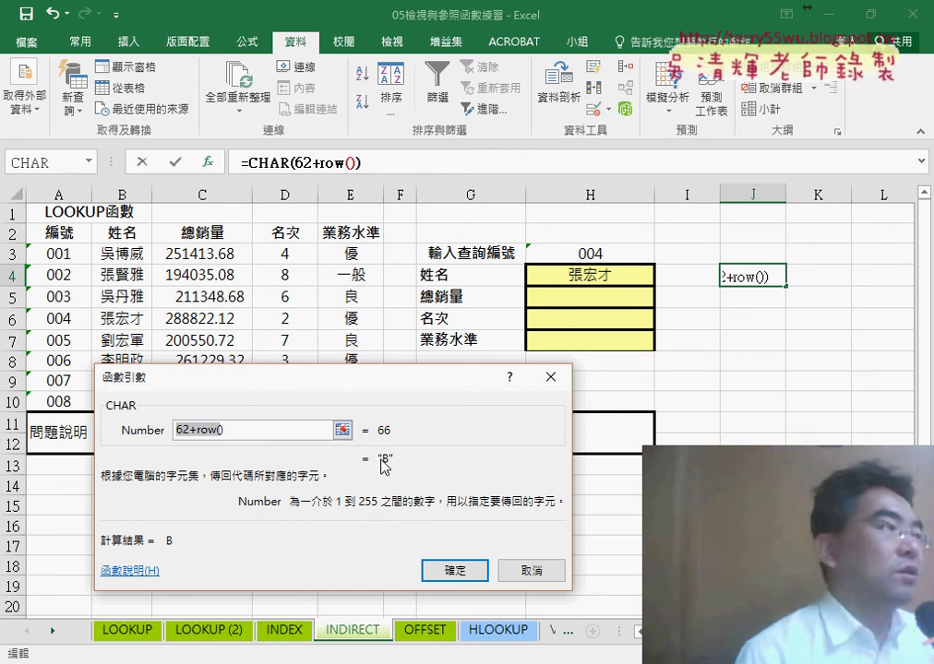
left_click(467, 567)
left_click_drag(787, 287, 787, 351)
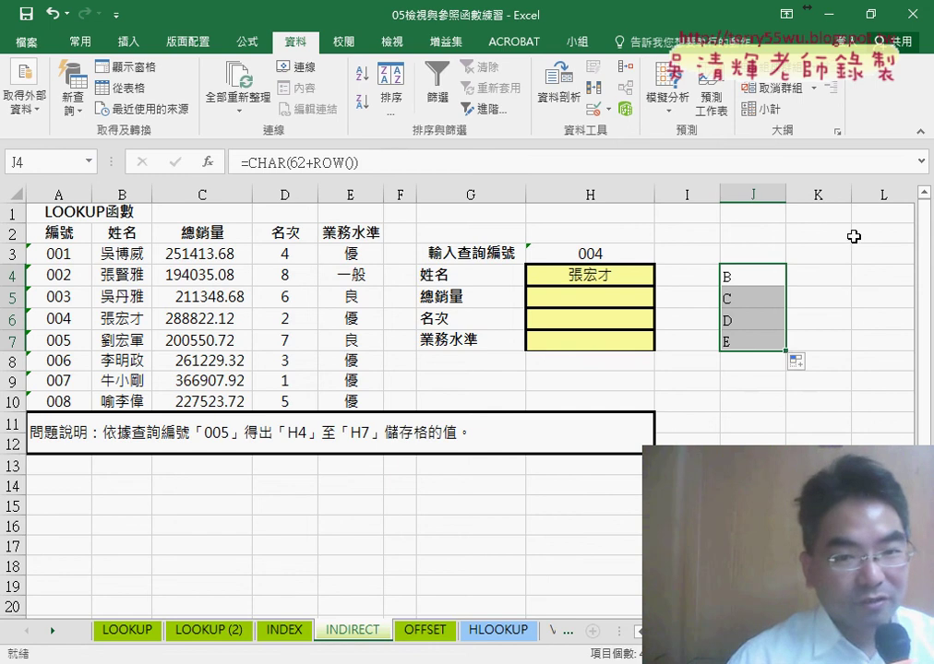
Copy the CHAR(62+ROW()) expression from J4's formula.
left_click(747, 275)
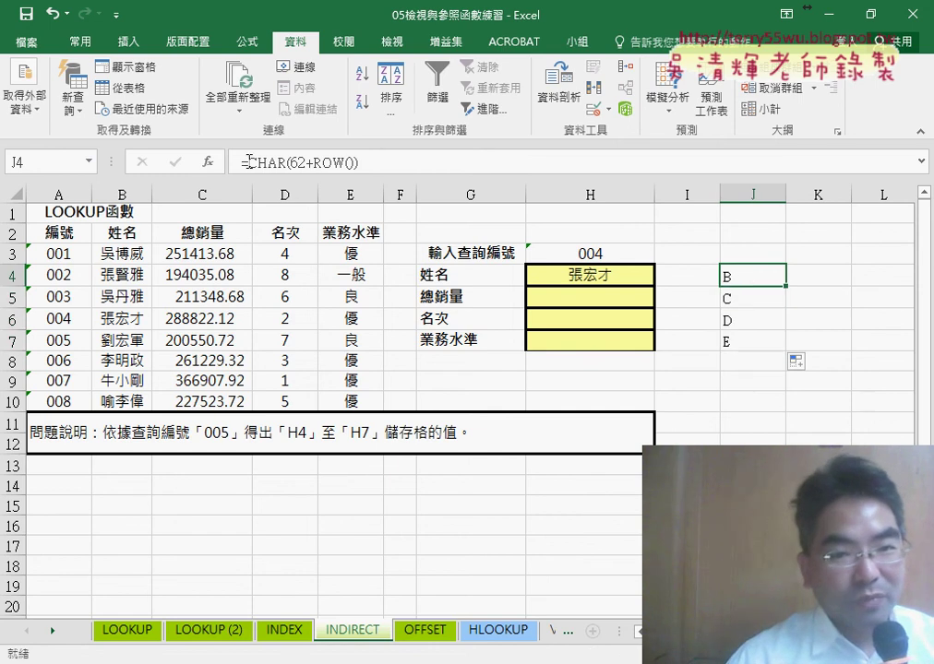
left_click_drag(248, 162, 358, 163)
right_click(319, 162)
left_click(355, 191)
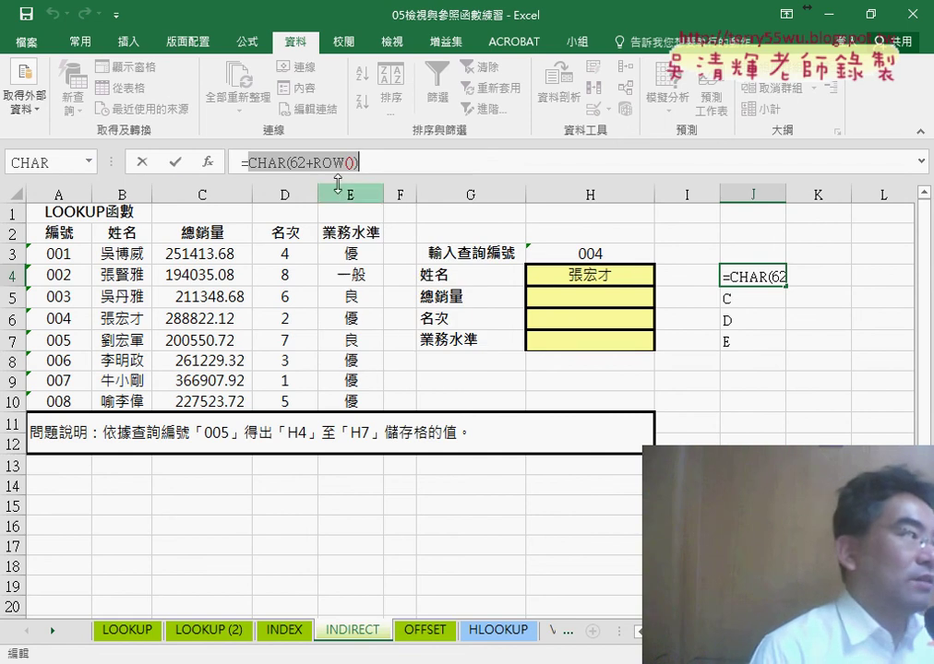
left_click(176, 164)
Paste it over "B" so H4 holds =INDIRECT(CHAR(62+ROW())&H3+2).
left_click(548, 274)
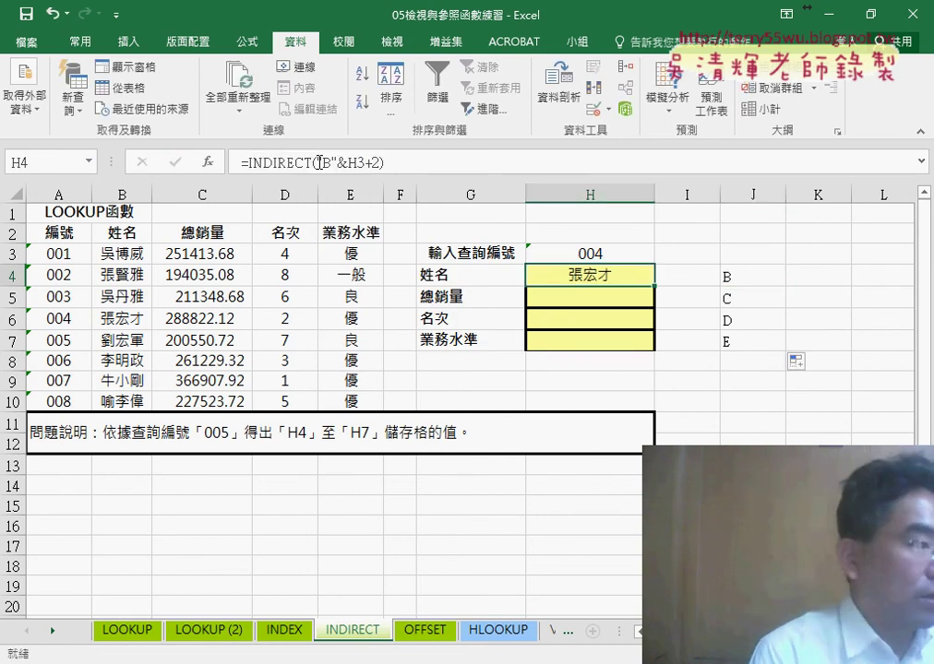
double_click(318, 163)
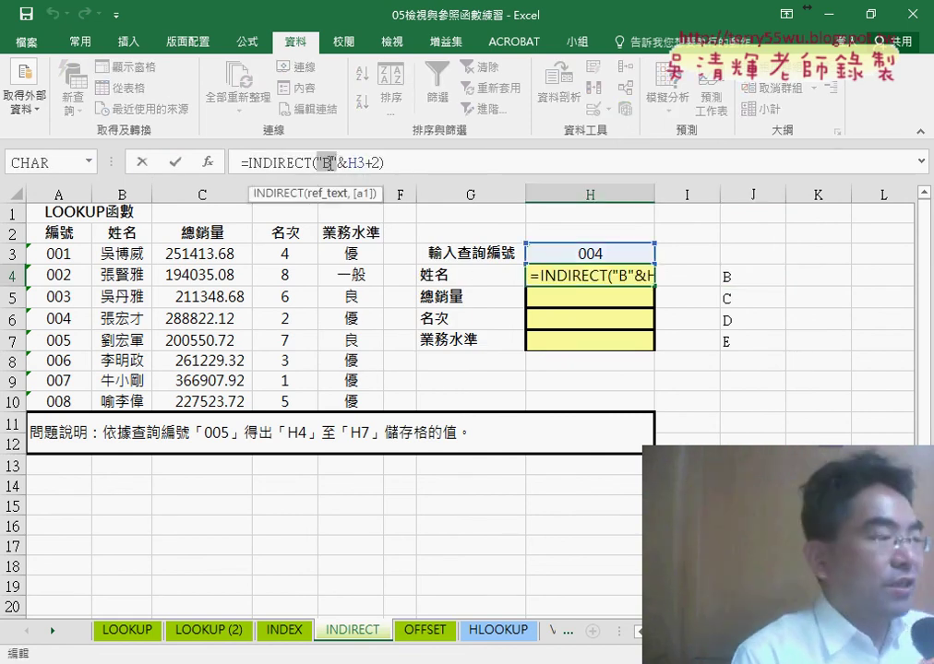
right_click(329, 162)
left_click(369, 244)
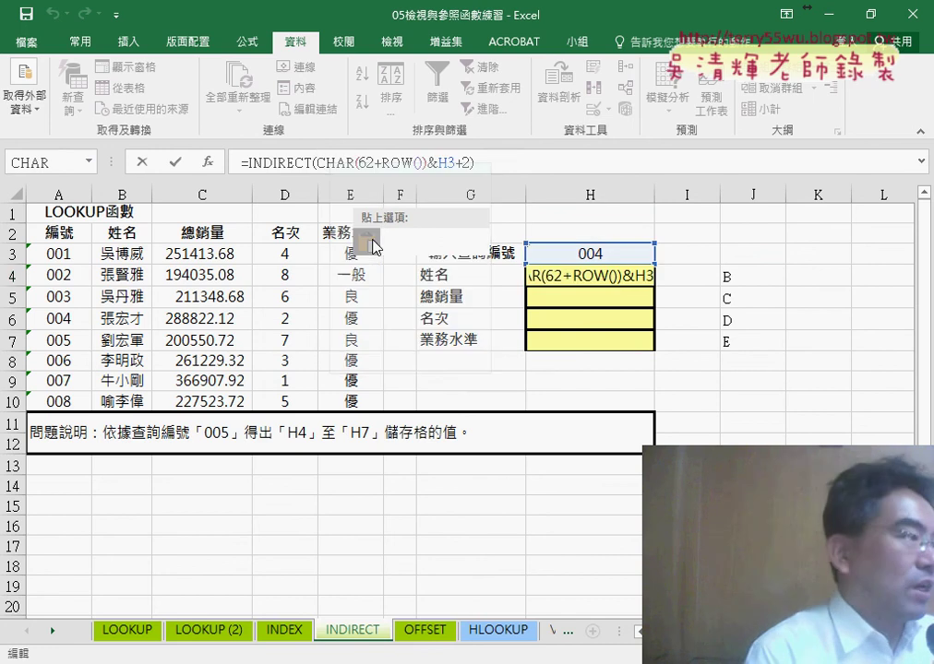
left_click_drag(427, 163, 318, 163)
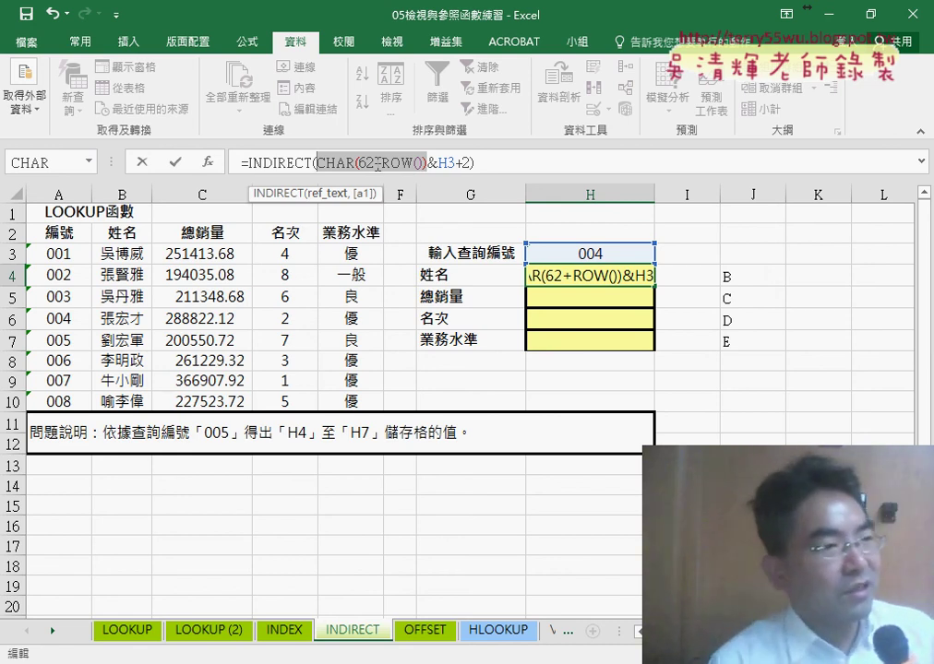
left_click(443, 160)
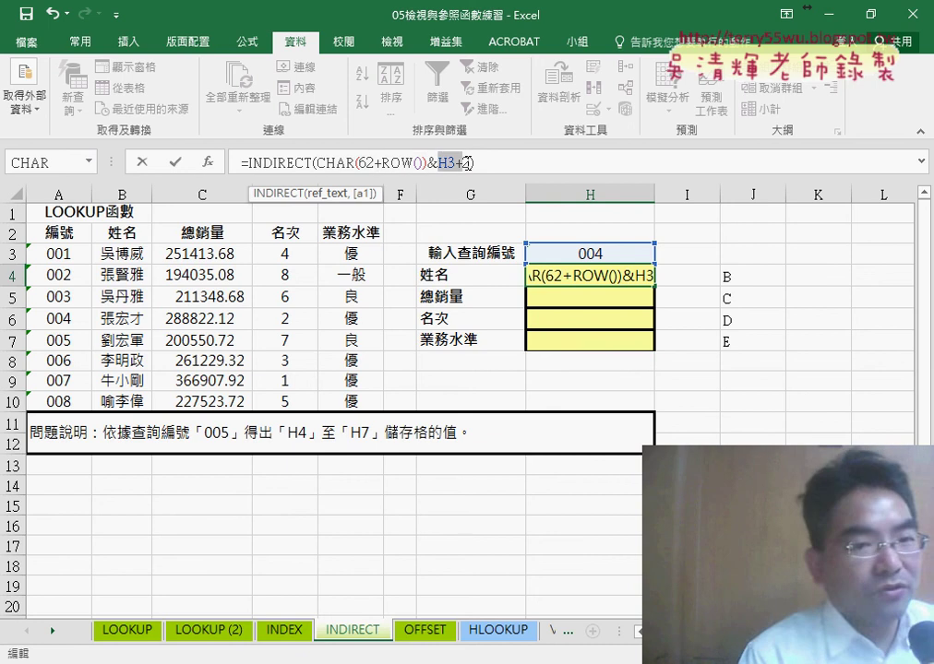
left_click_drag(430, 162, 330, 163)
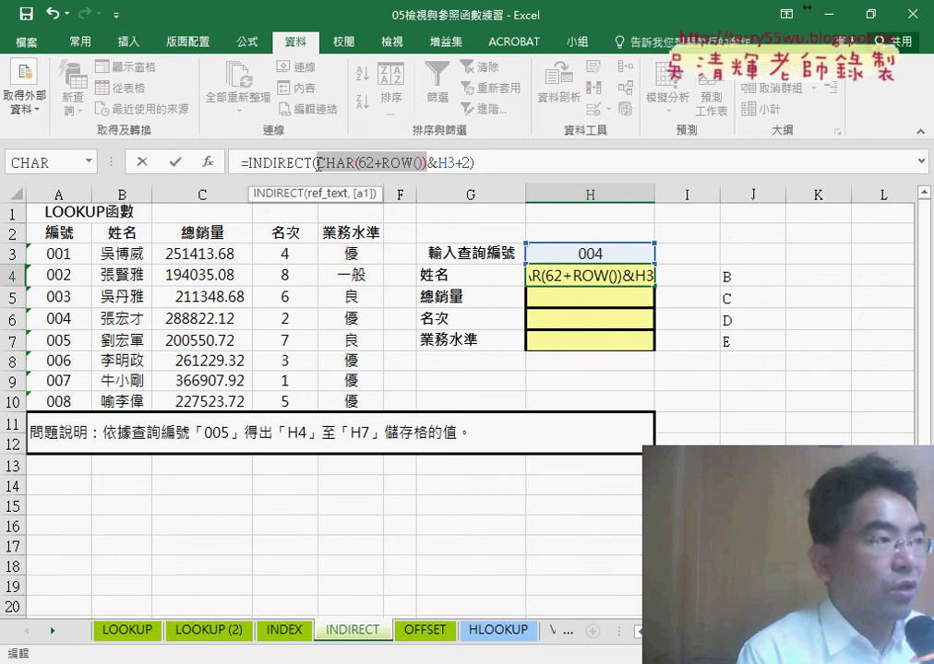
left_click(175, 162)
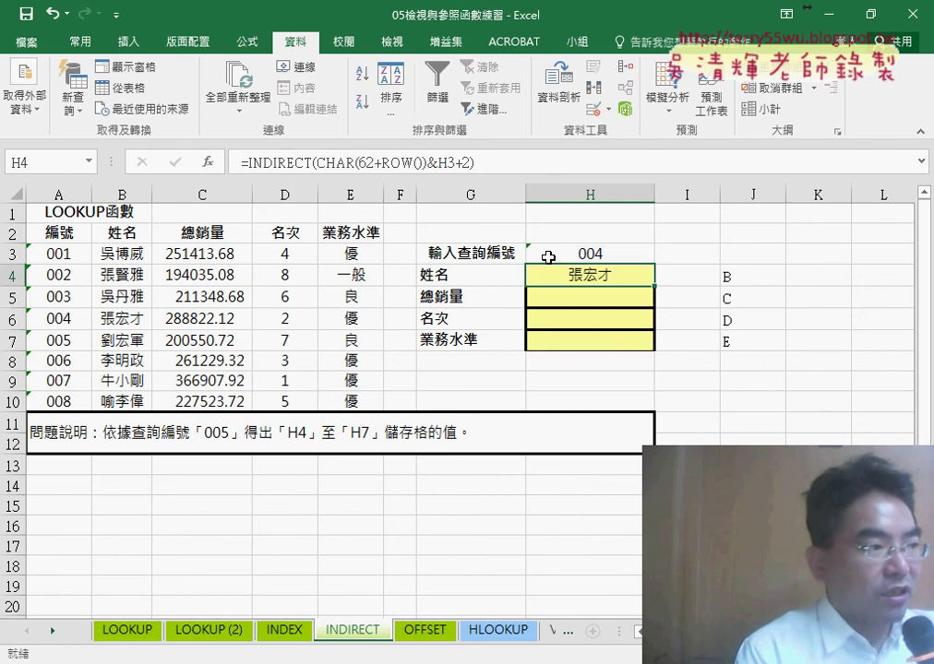
left_click_drag(653, 287, 657, 351)
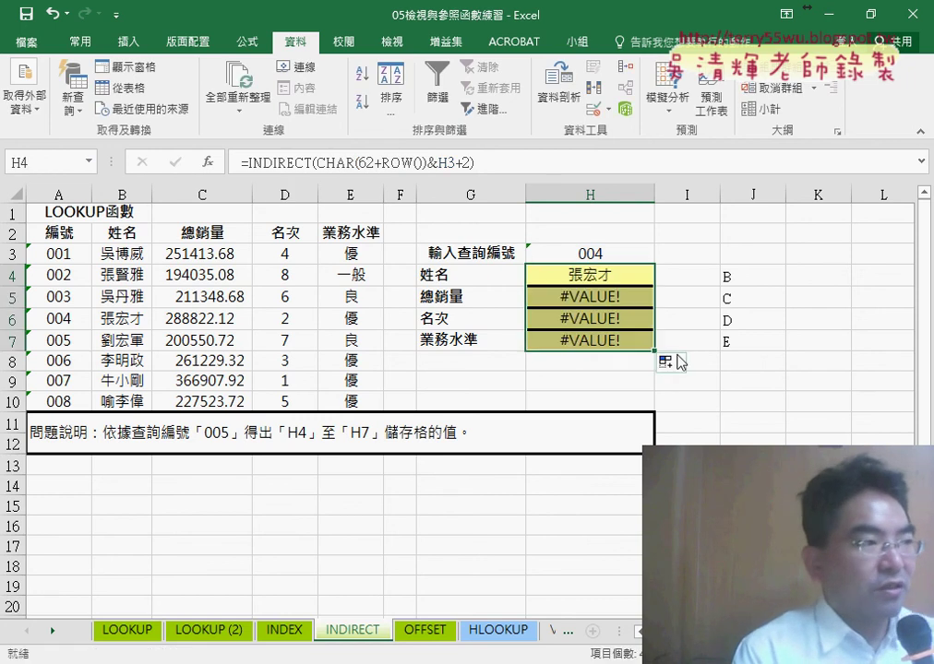
left_click(563, 275)
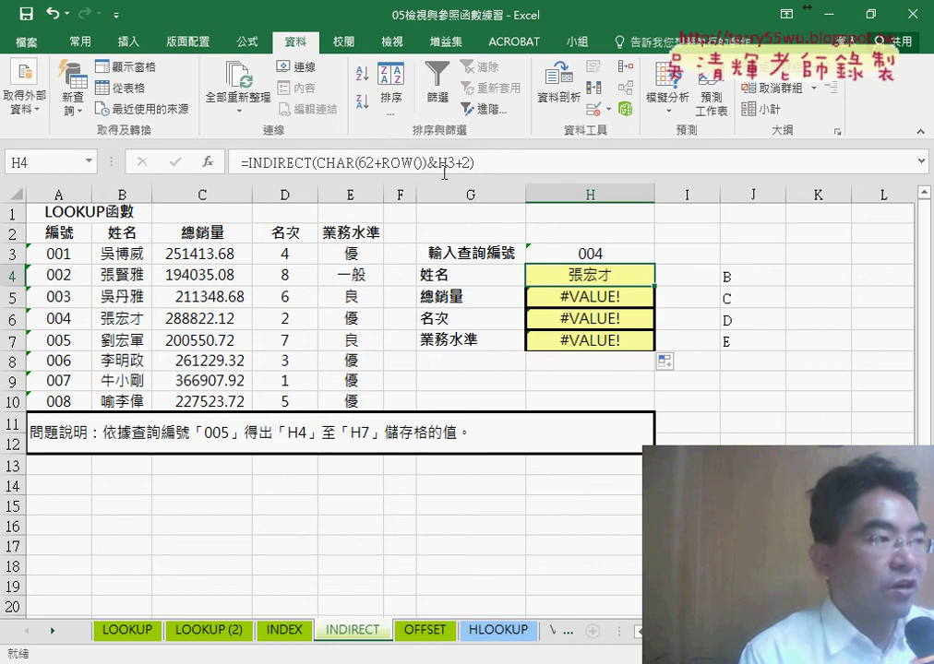
left_click(442, 164)
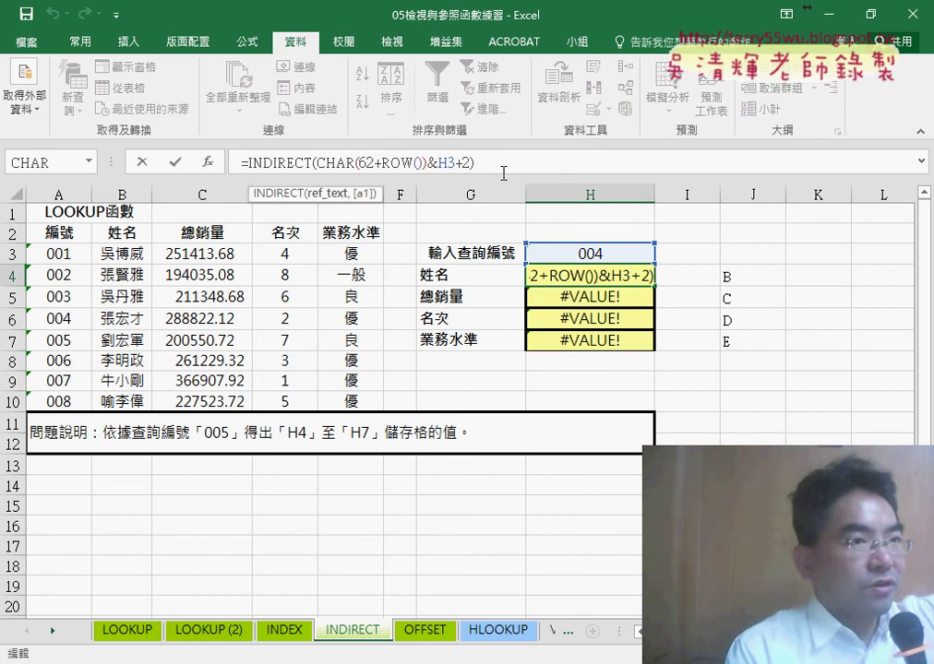
type("$")
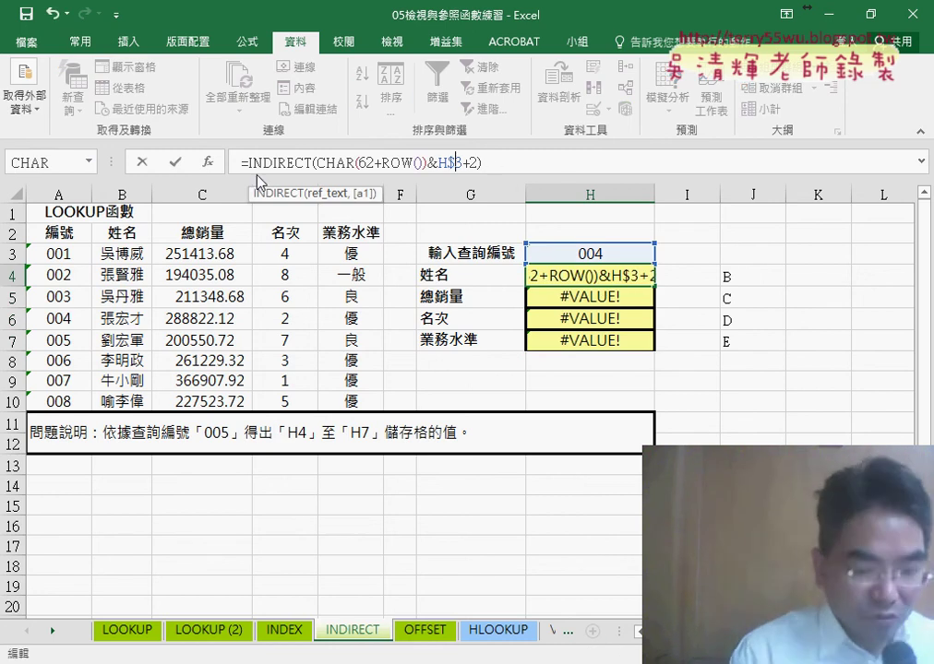
left_click(175, 162)
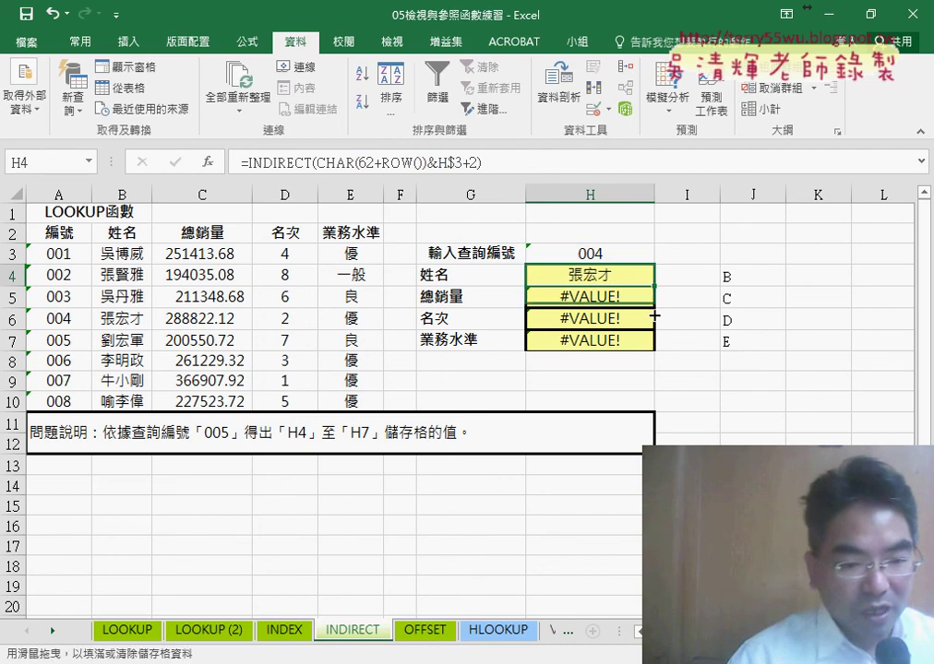
left_click_drag(654, 316, 657, 345)
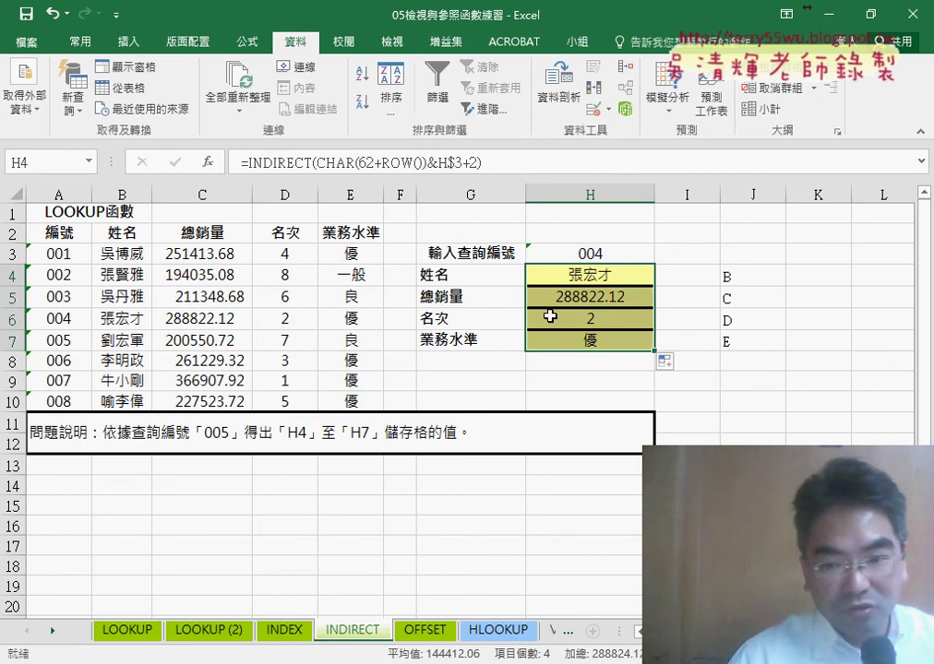
left_click(640, 254)
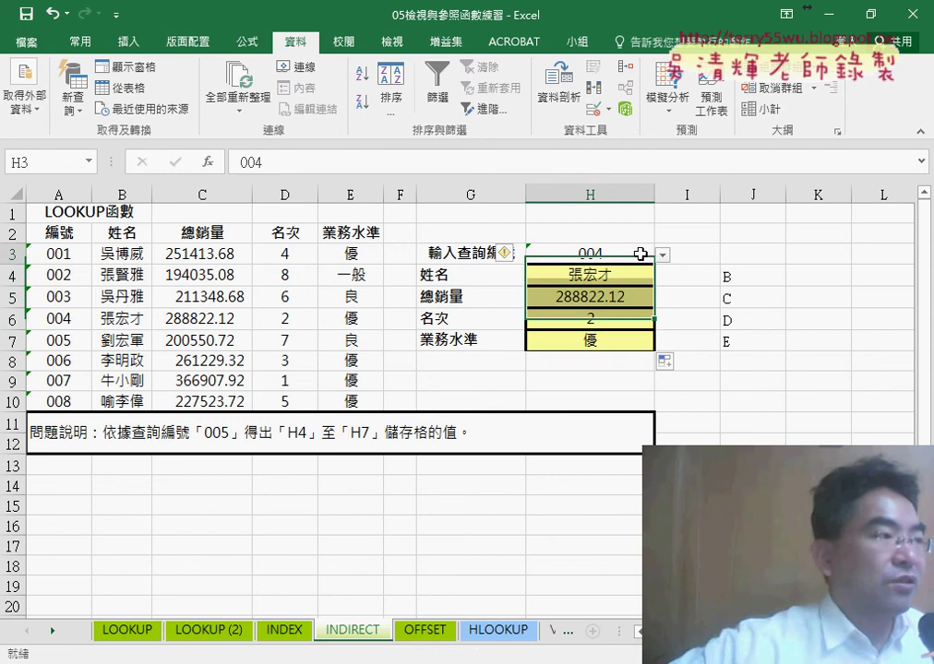